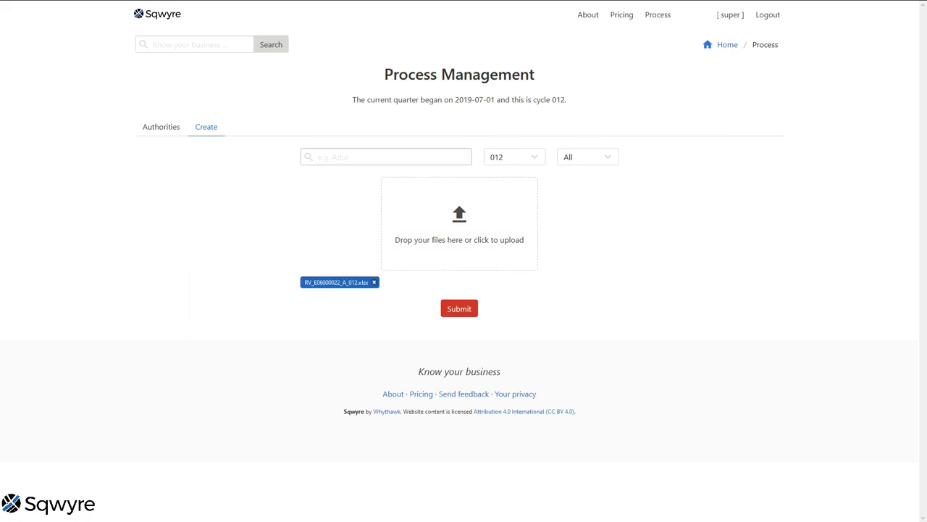
- Assign the uploaded RV_E06000022_A_012.xlsx file to the Bath and North East Somerset authority for cycle 012 and submit it
click(318, 157)
text(bath)
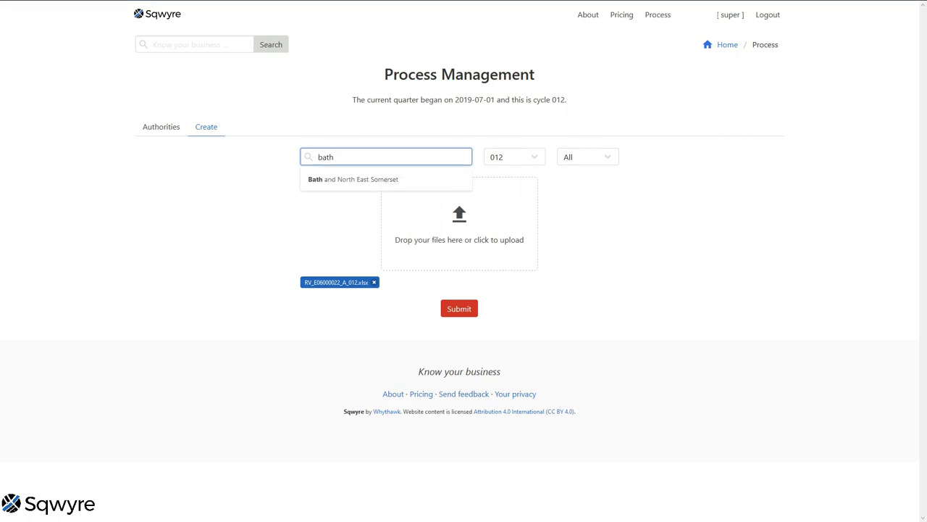
click(385, 179)
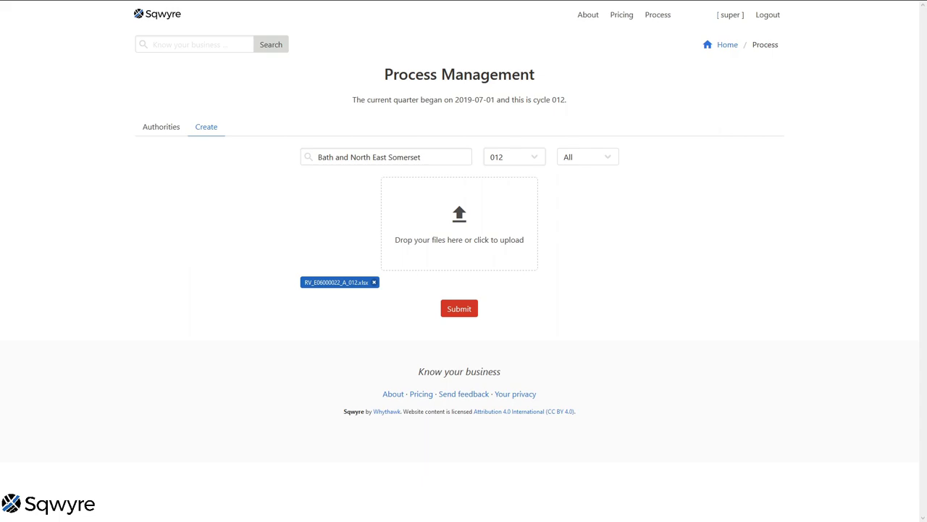
click(459, 308)
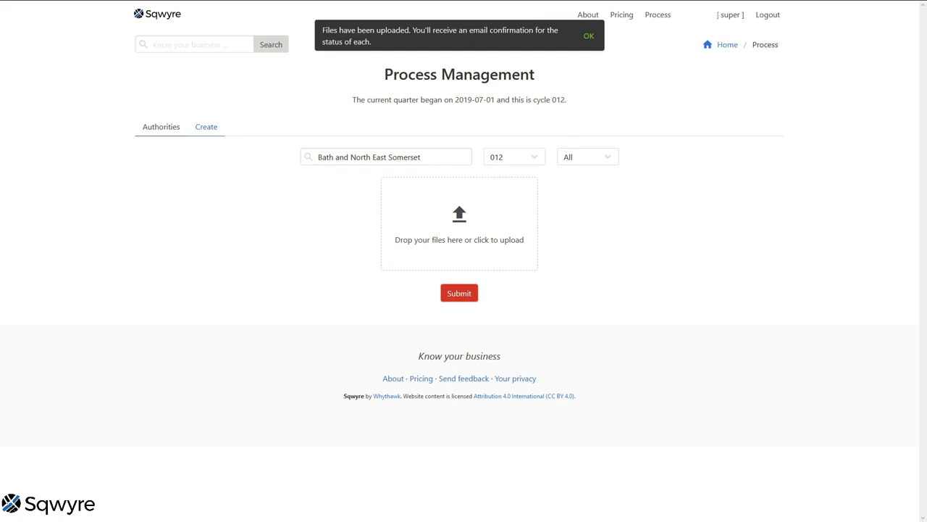
- Open the merge review for Bath and North East Somerset from the authorities list and submit it merged on the billing reference column
click(161, 127)
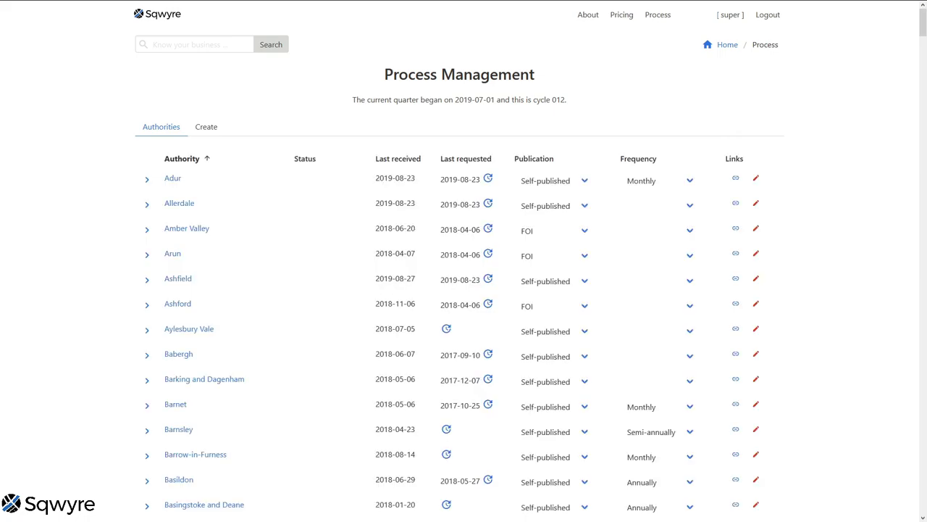
key(Tab)
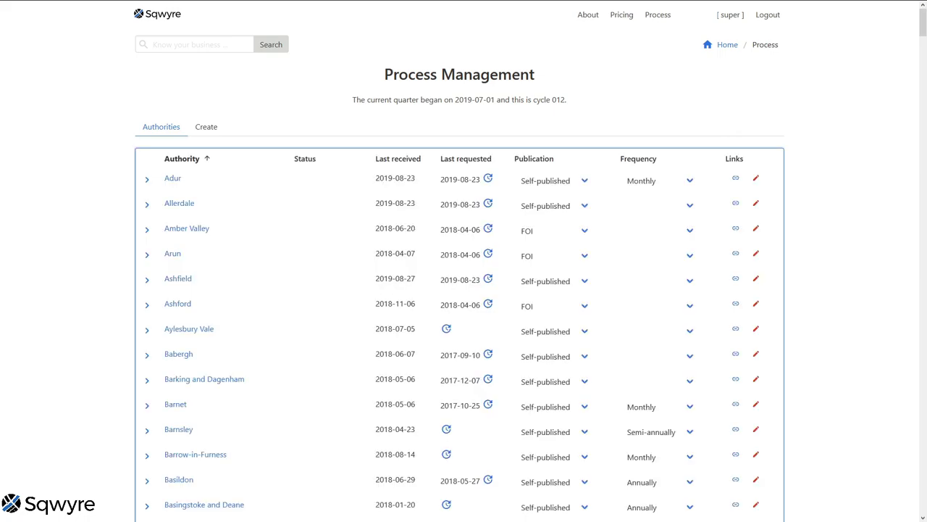
click(305, 159)
scroll(459, 289, down, 1)
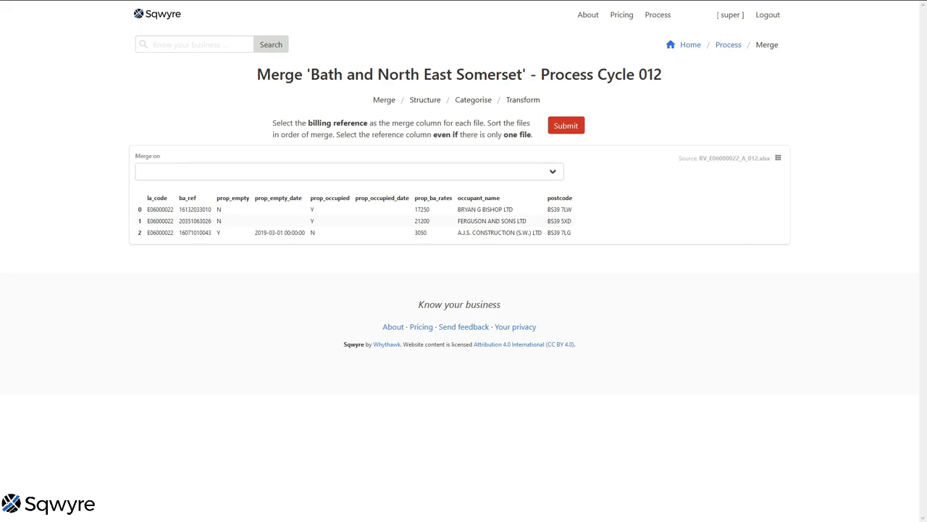
click(152, 172)
click(566, 125)
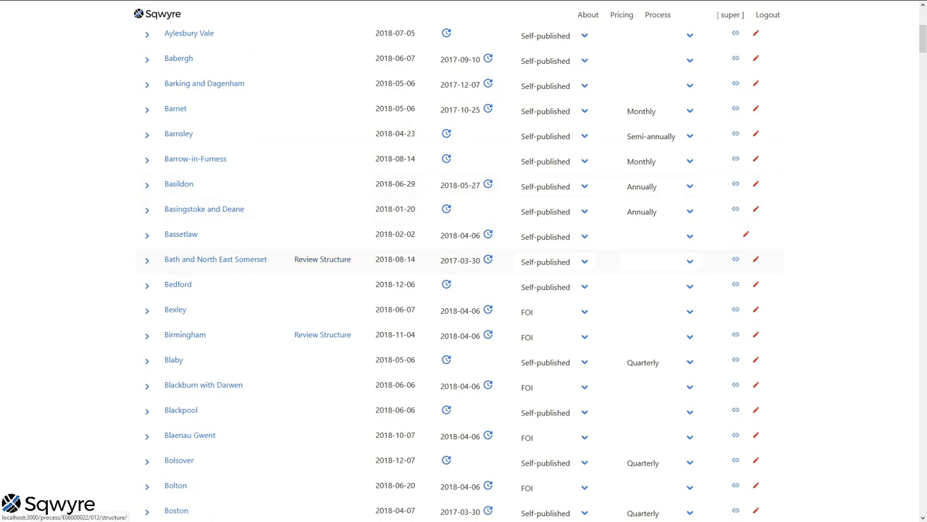
- Open the structure review for Bath and North East Somerset and look through its destination schema fields
click(322, 259)
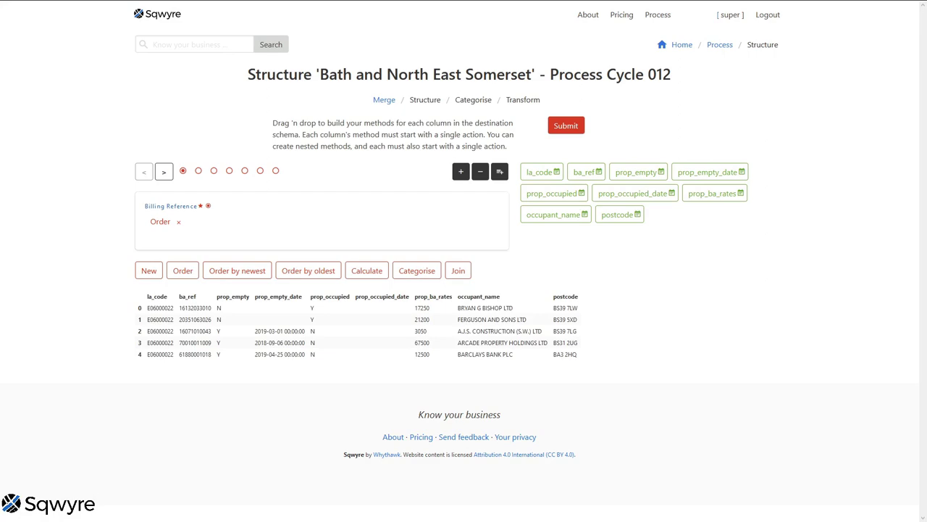
click(163, 171)
click(164, 171)
click(164, 171)
click(164, 171)
click(164, 170)
click(144, 171)
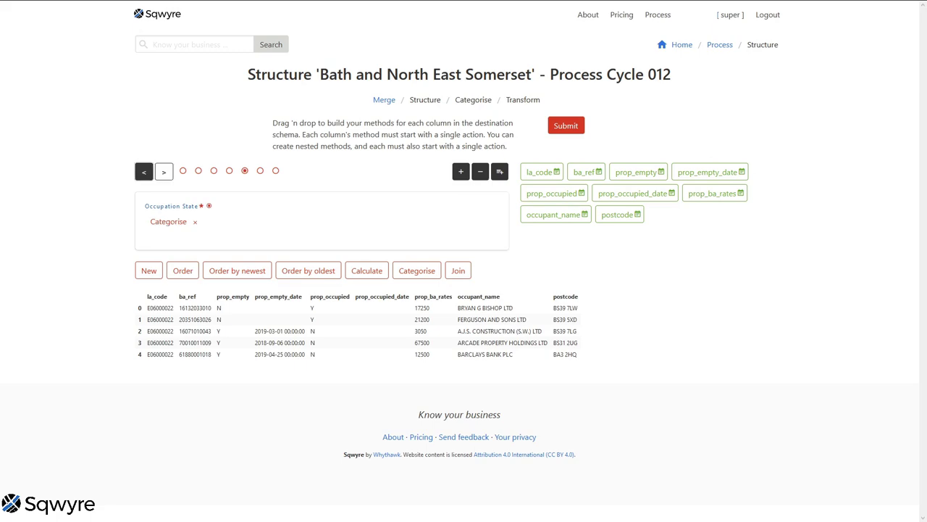
click(143, 171)
click(143, 171)
click(143, 171)
click(143, 171)
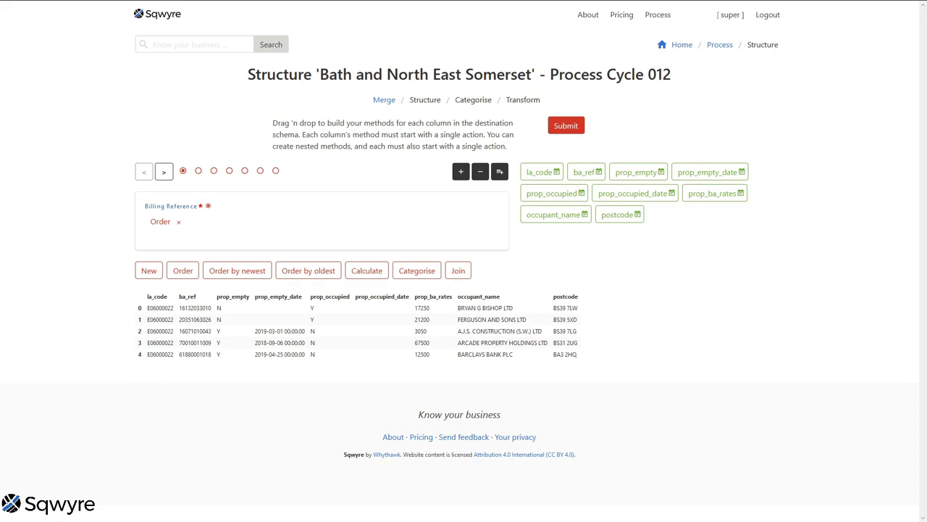
- Map ba_ref to Billing Reference, and add a plus modifier with prop_ba_rates to the Actual Rates Paid calculation
drag(588, 171, 165, 234)
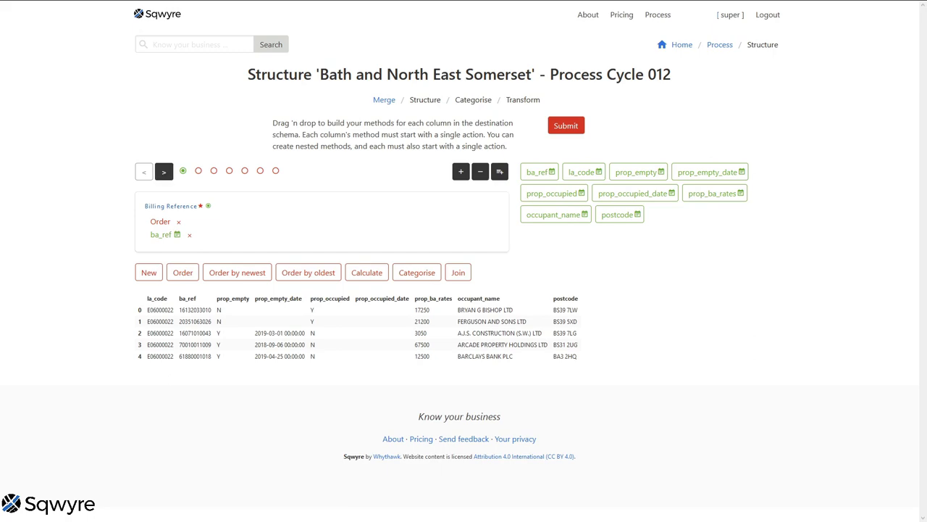
click(164, 171)
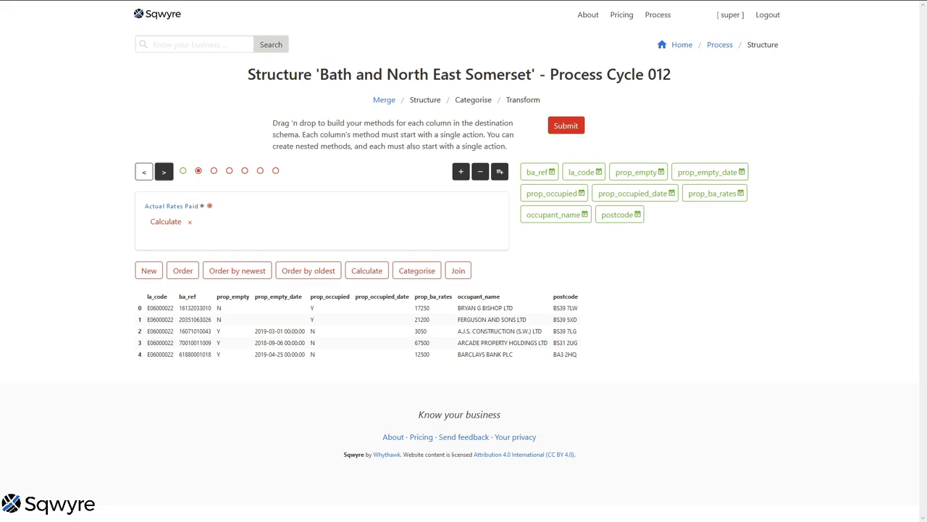
click(461, 171)
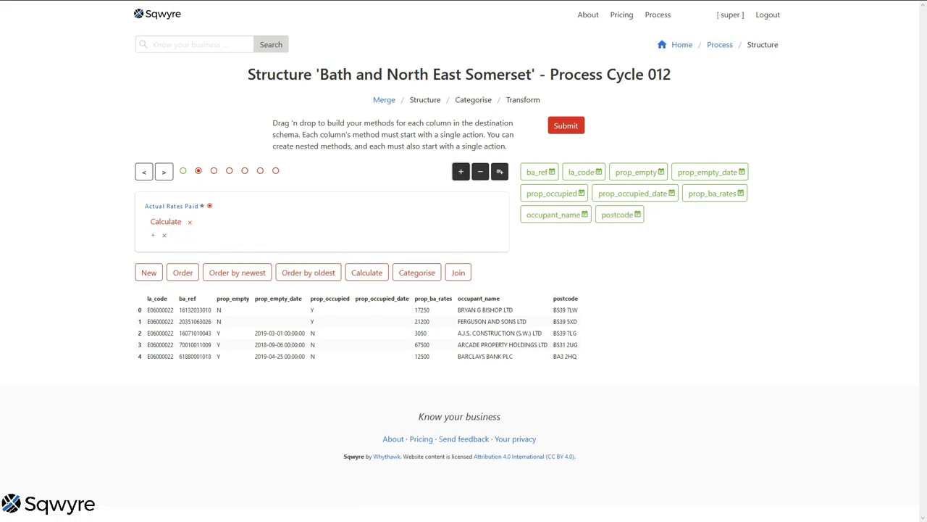
drag(714, 193, 177, 249)
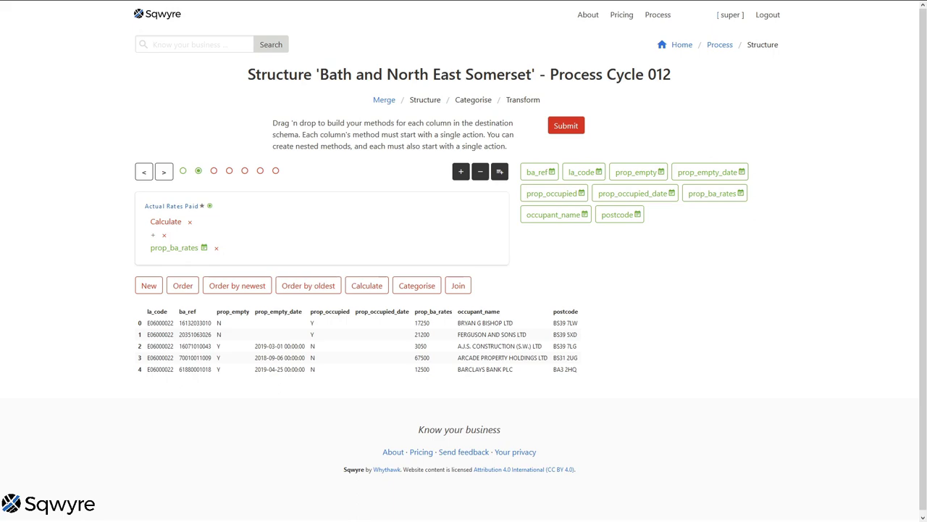
- Map occupant_name to the Ratepayer Name field and postcode to the Postcode field
click(164, 171)
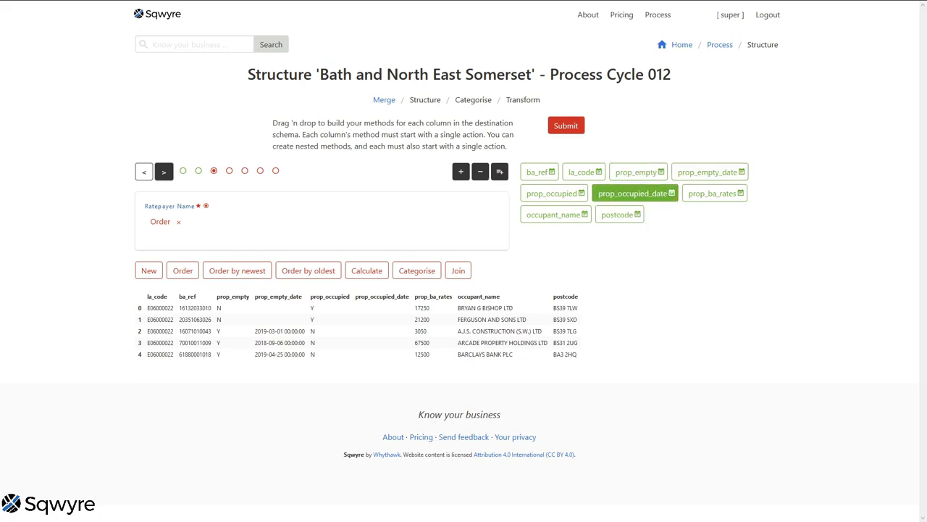
drag(555, 214, 176, 234)
click(164, 171)
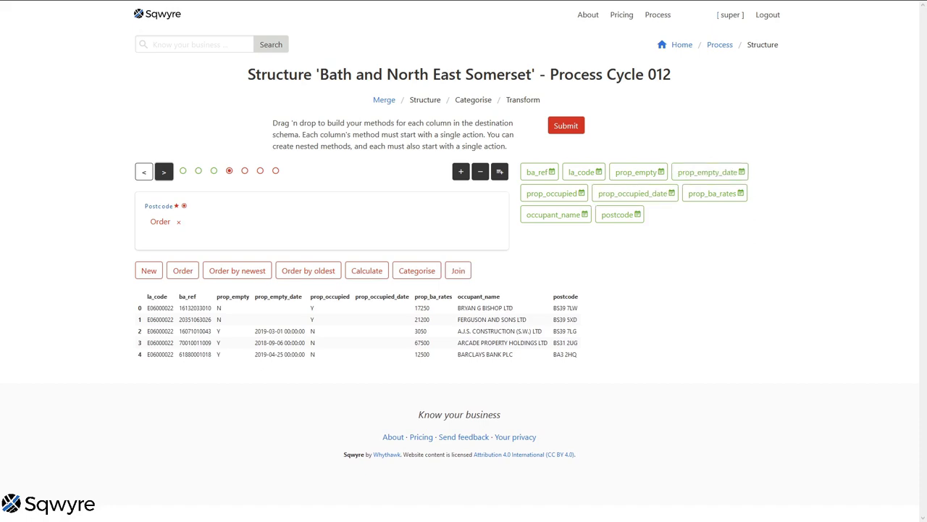
drag(620, 215, 168, 237)
- Build the Occupation State categorise method with a plus modifier on the prop_occupied column
click(164, 171)
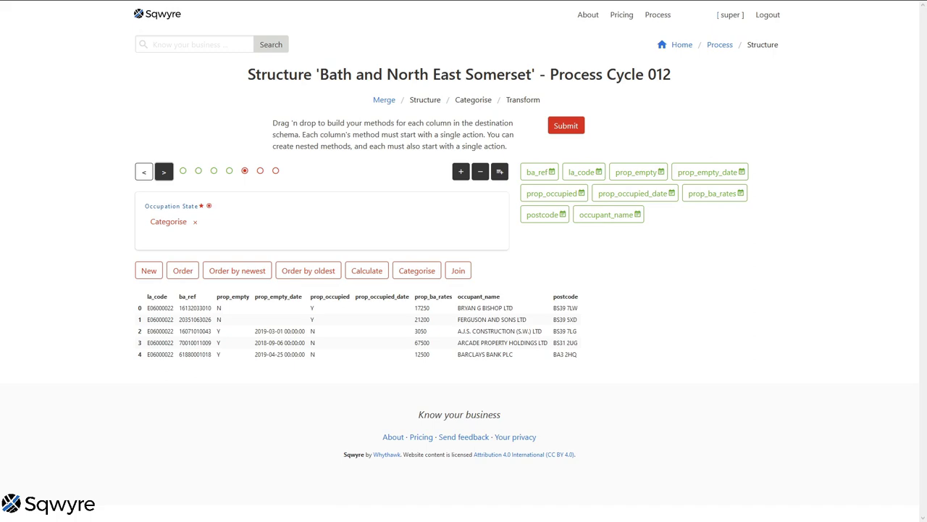
click(479, 171)
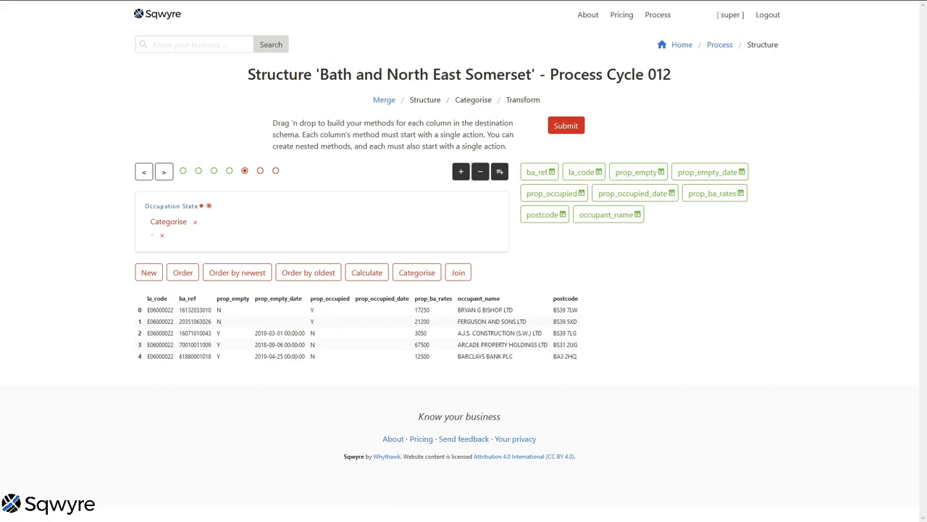
click(162, 235)
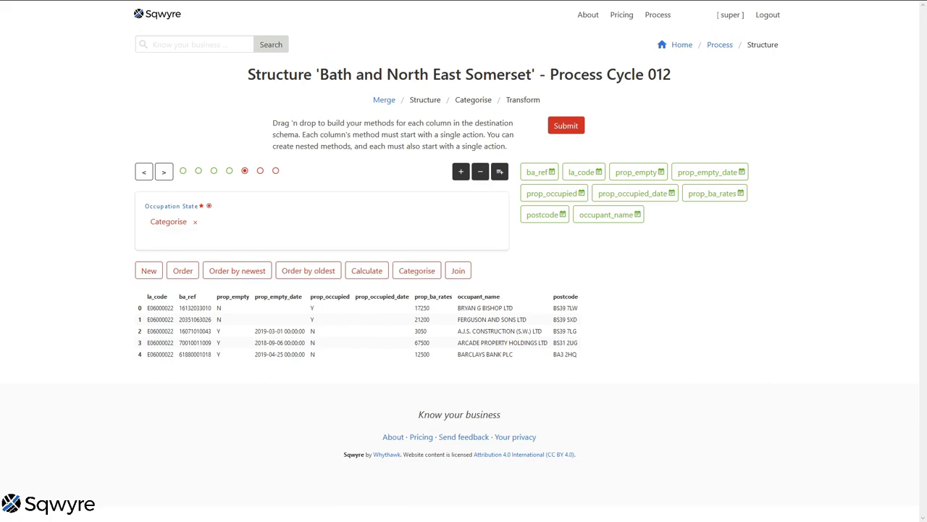
click(461, 171)
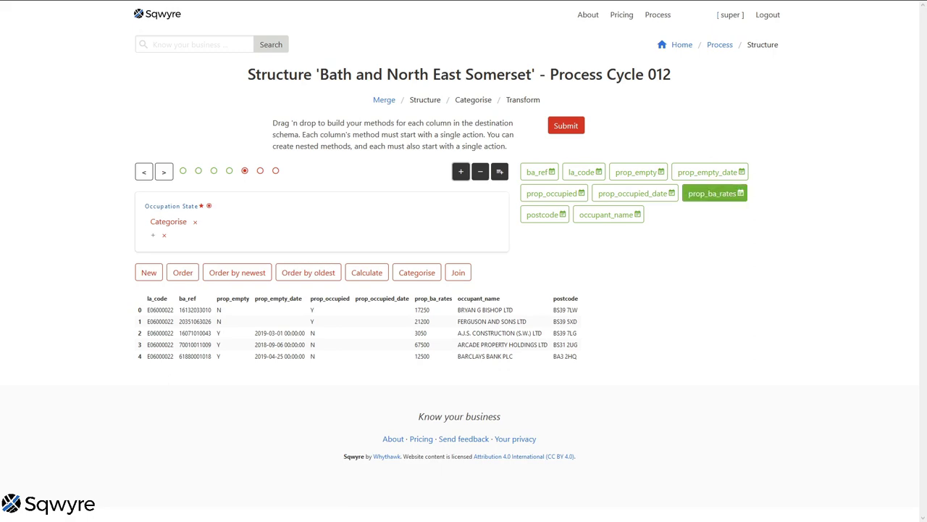
drag(553, 193, 178, 250)
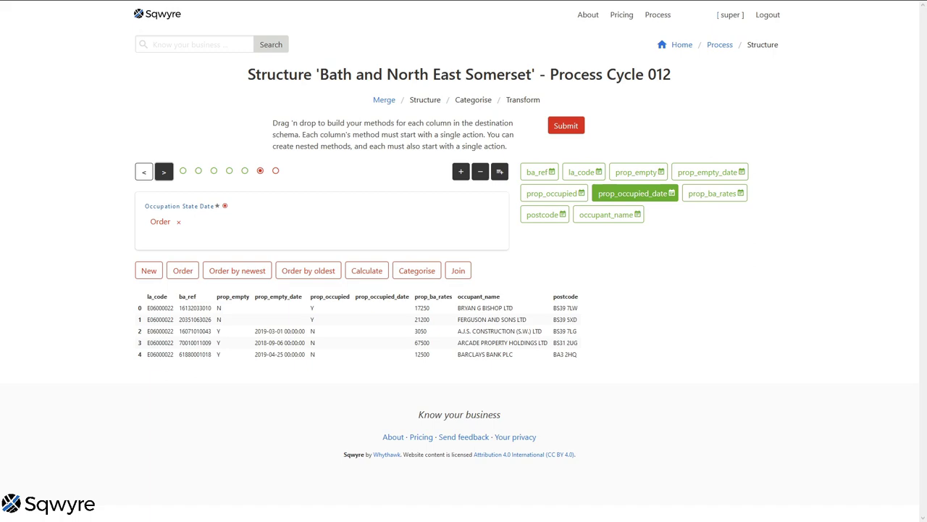
- Add prop_occupied_date and prop_empty_date to the Order method of Occupation State Date
drag(632, 193, 188, 238)
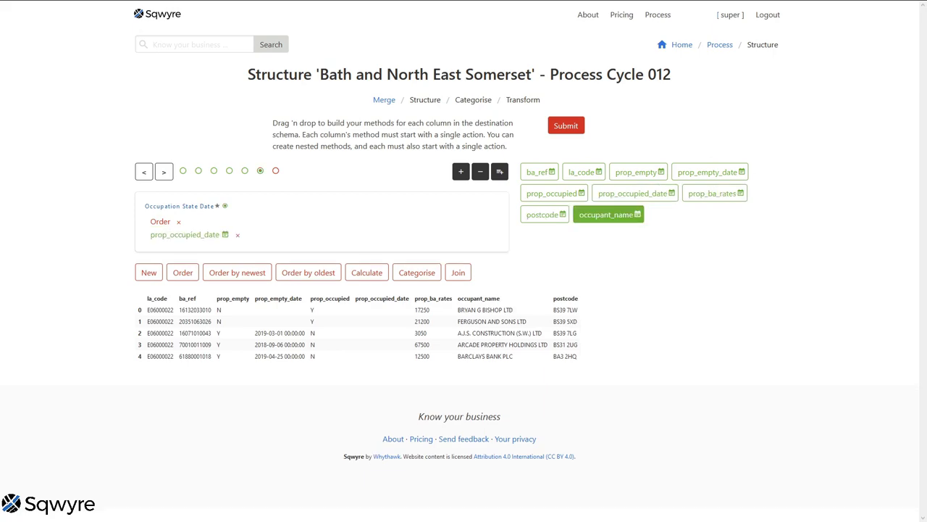
drag(710, 172, 185, 238)
- Remove the Categorise action from the Rates Reliefs Categories field so it has no method
click(164, 171)
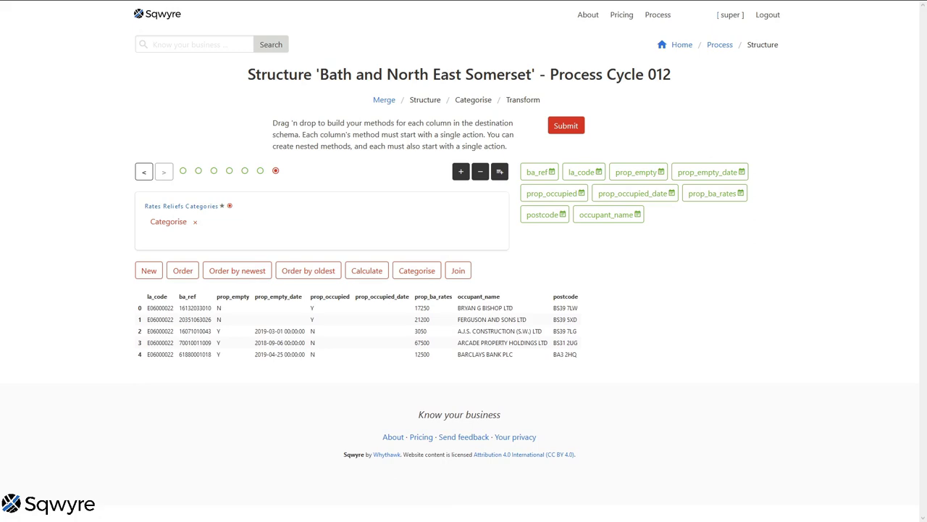
mouse_move(189, 206)
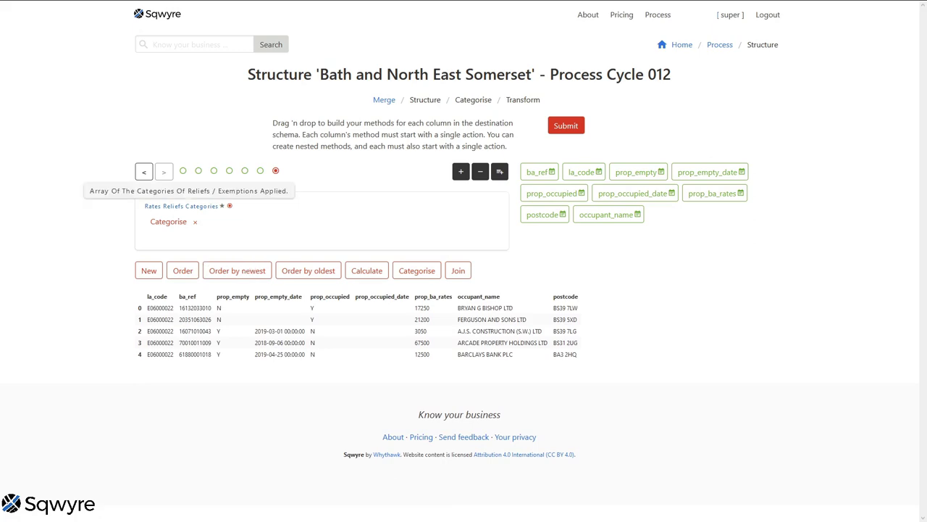
click(144, 171)
click(145, 171)
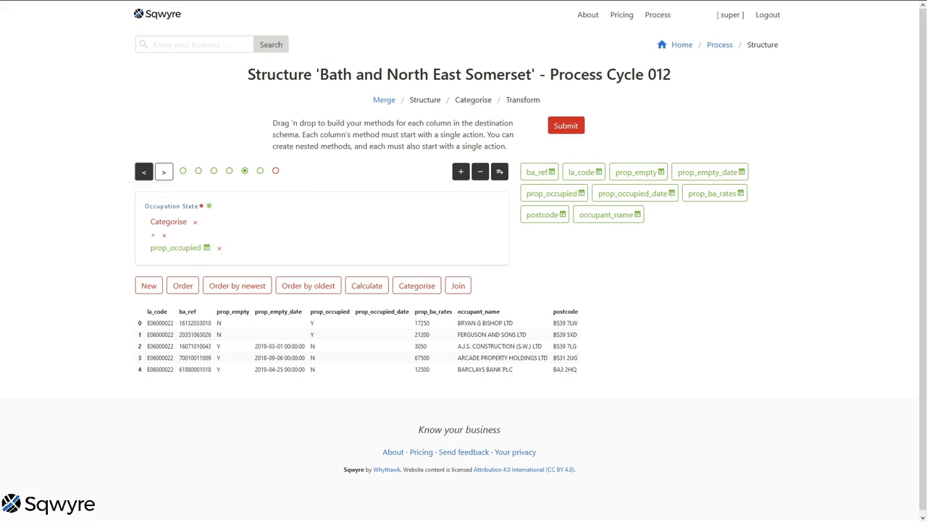
click(144, 171)
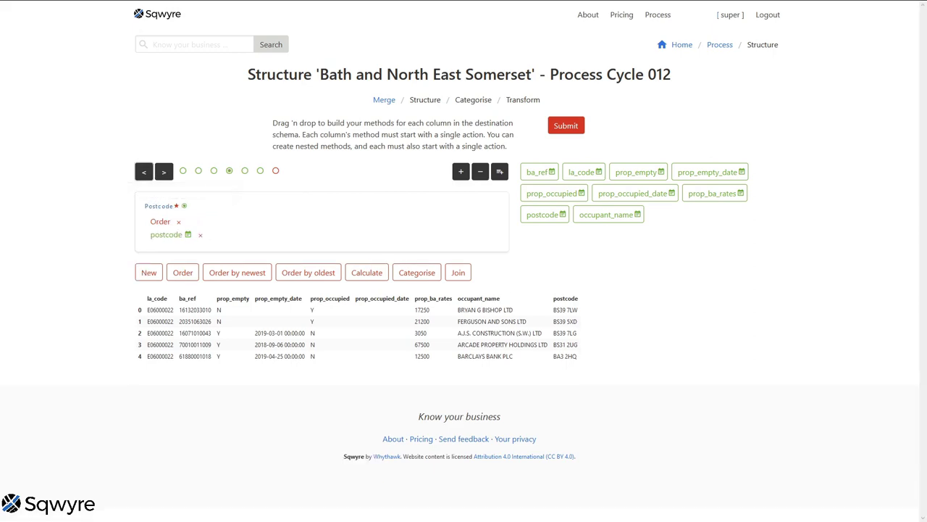
click(163, 171)
click(164, 171)
click(164, 171)
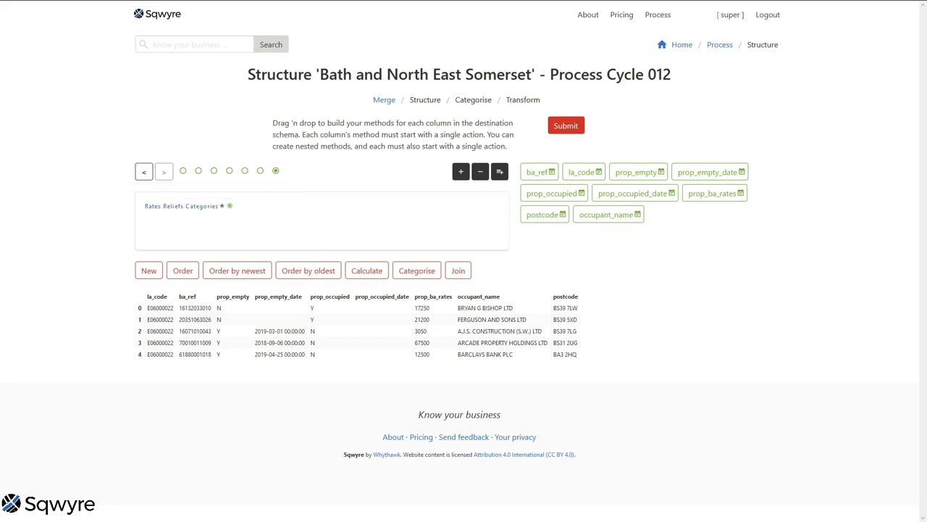
- Check the methods of the destination fields and submit the structure
click(143, 172)
click(144, 172)
click(143, 171)
click(143, 172)
click(143, 171)
click(143, 172)
click(164, 172)
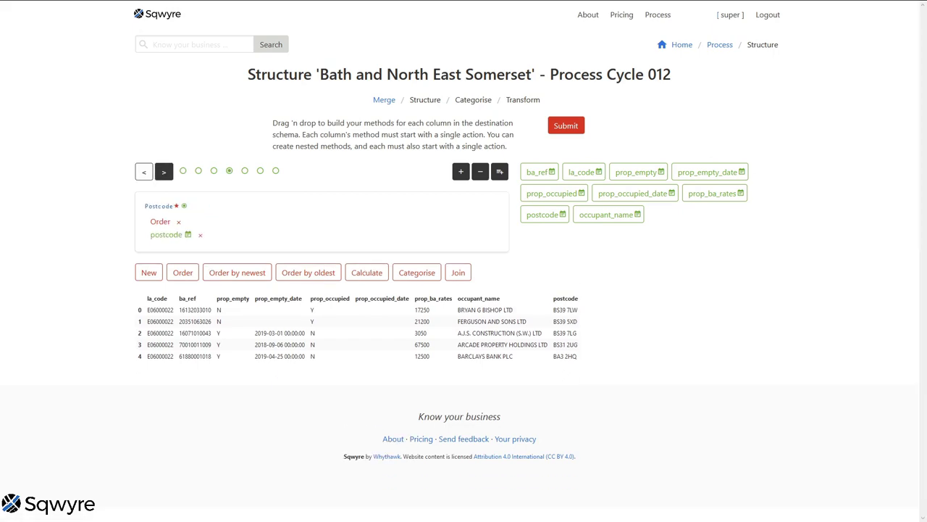
click(555, 126)
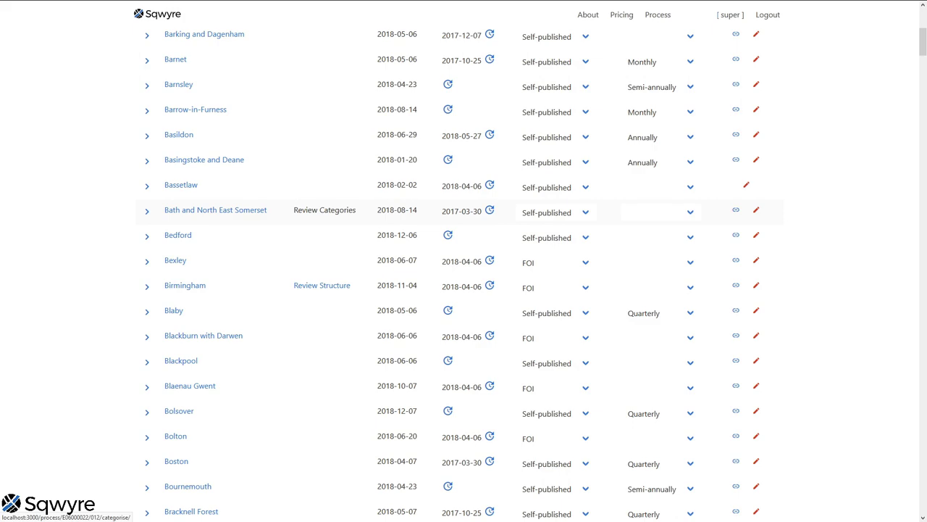
- Open the category review for Bath and North East Somerset, assign Y to TRUE and N to FALSE for Occupation State, and submit
click(325, 210)
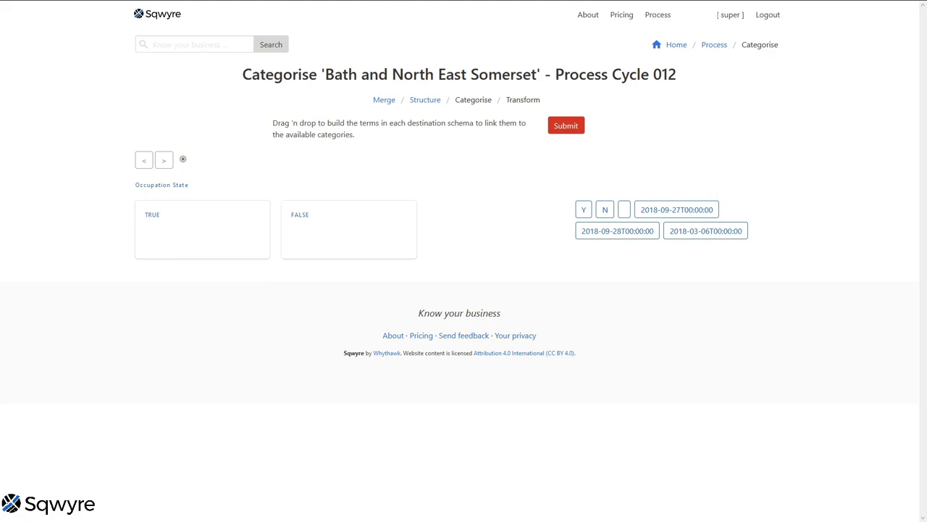
mouse_move(161, 185)
drag(583, 209, 153, 232)
drag(605, 210, 300, 230)
click(565, 125)
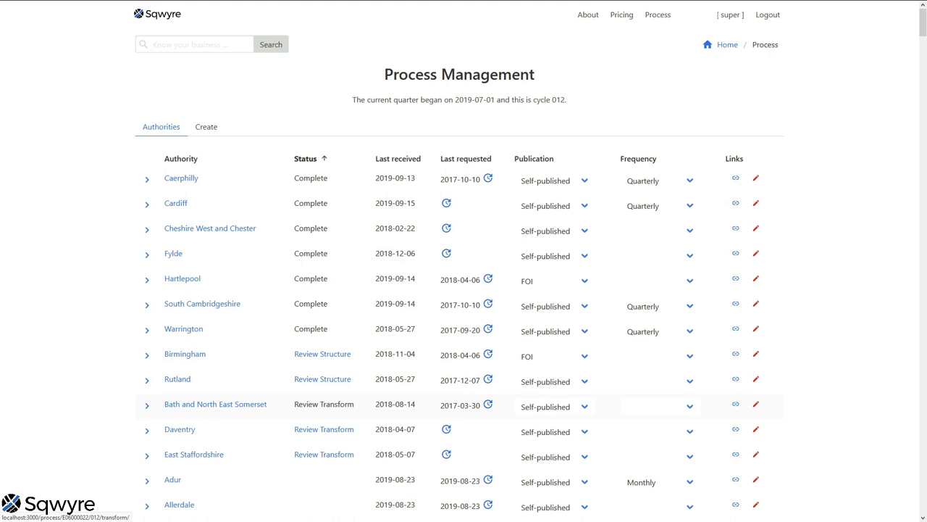
- Open the transform review for Bath and North East Somerset, try the date import options, and select All data
click(324, 403)
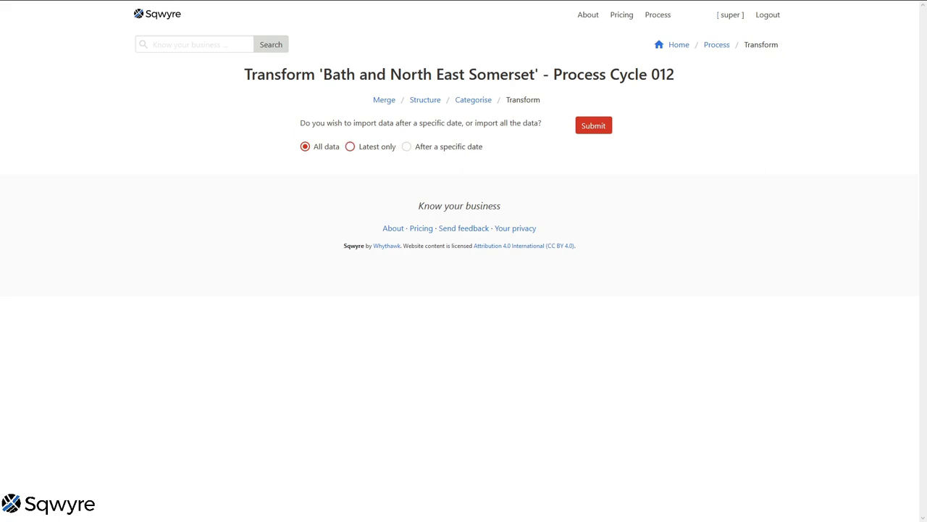
click(349, 146)
click(407, 147)
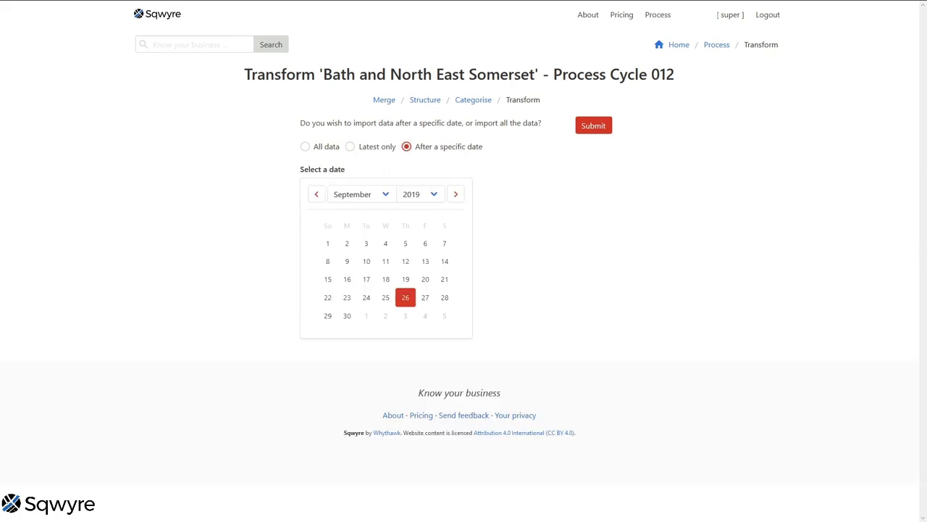
click(305, 146)
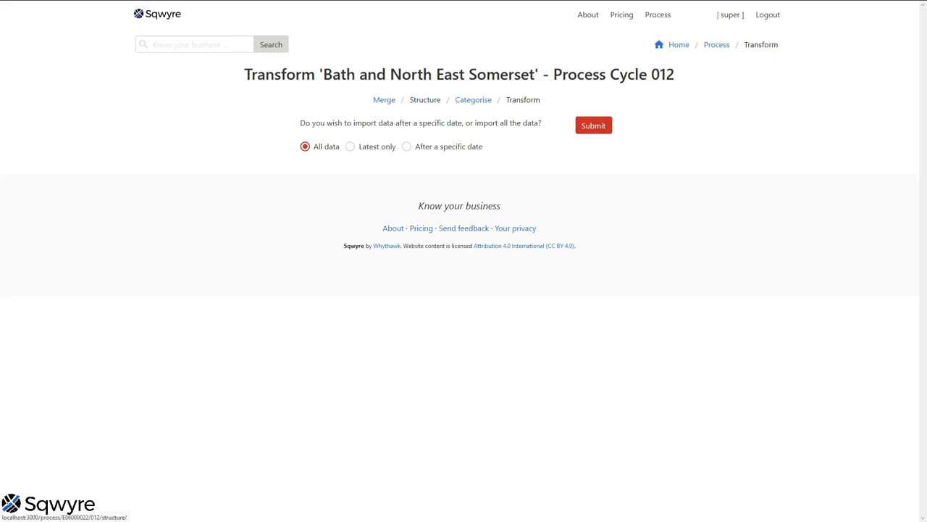
- Return to the Structure stage of the Bath and North East Somerset process
click(425, 99)
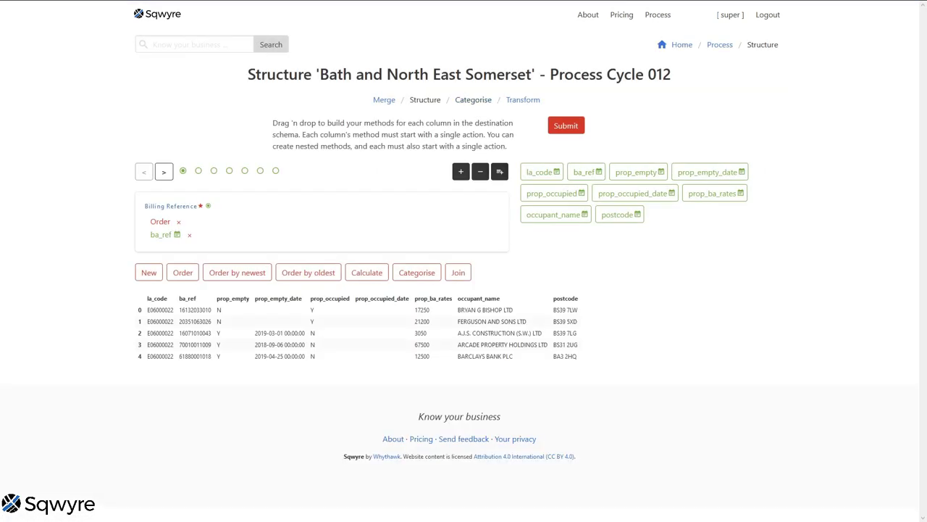
- Check the destination field methods for Bath and North East Somerset from Billing Reference through Occupation State
click(163, 171)
click(164, 171)
click(163, 171)
click(163, 171)
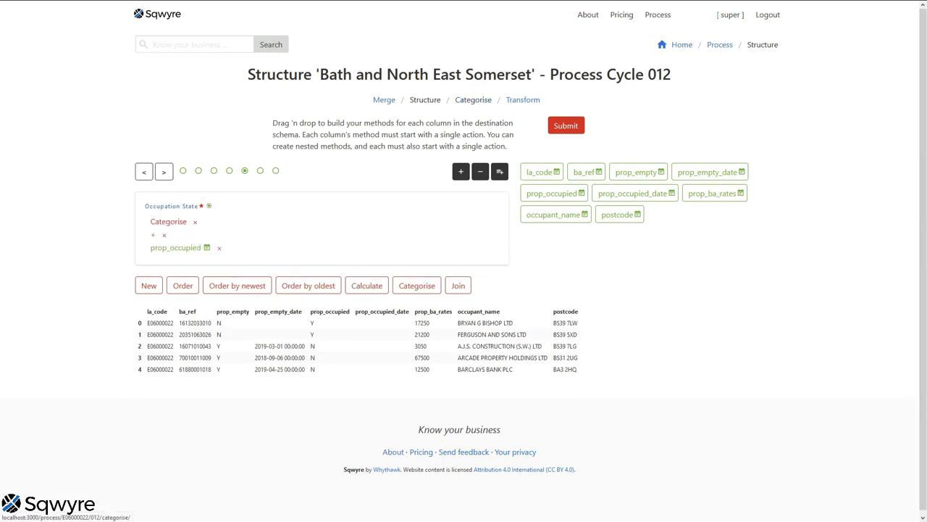
- Go through the Categorise stage to the Transform stage of Bath and North East Somerset and submit the import with All data
click(473, 99)
click(523, 99)
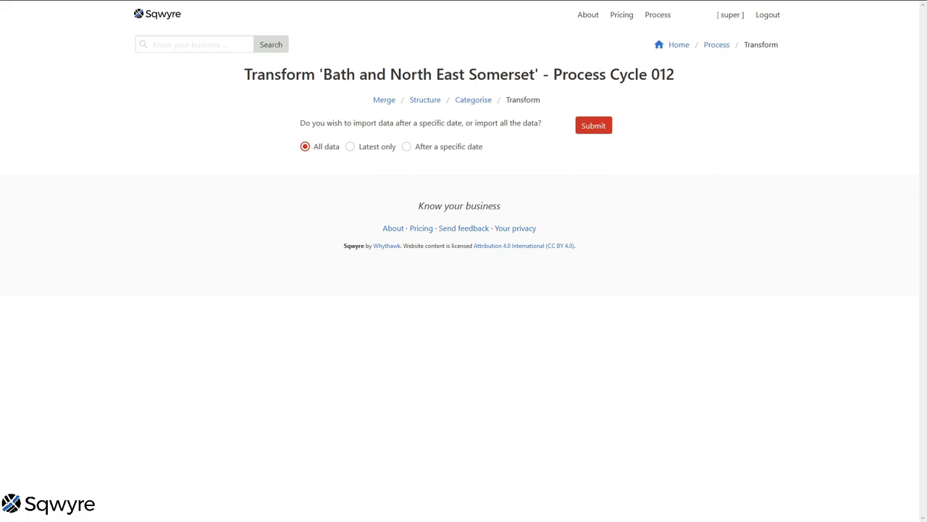
click(593, 125)
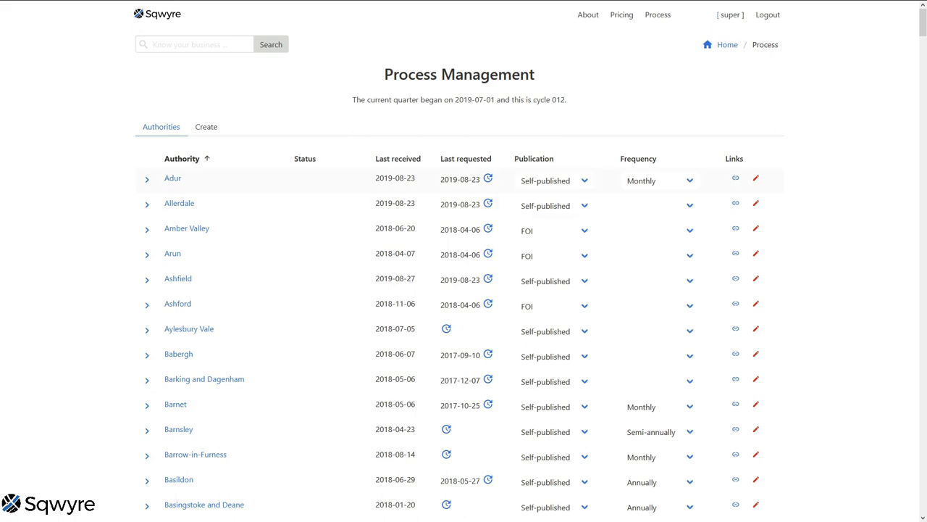
- Open the import error for Bath and North East Somerset and review the spreadsheet row errors and the data re-upload option
scroll(464, 275, down, 5)
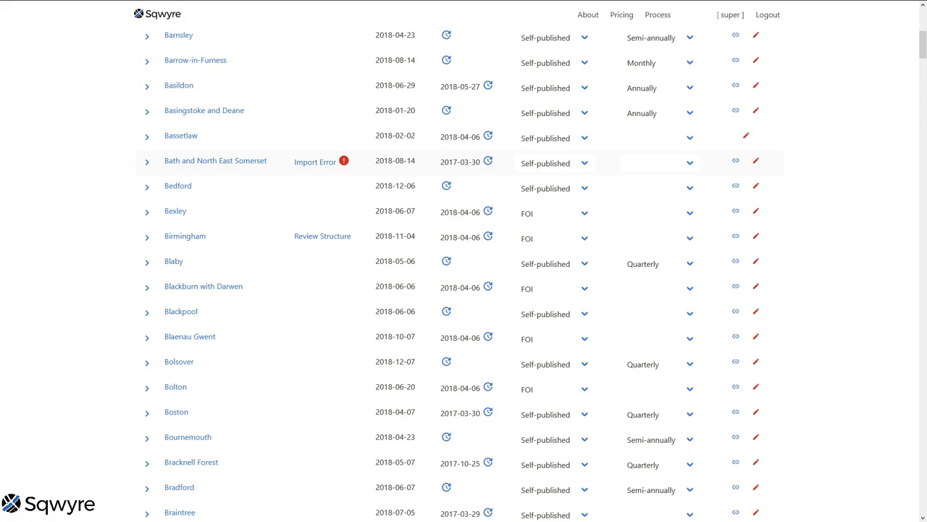
click(315, 162)
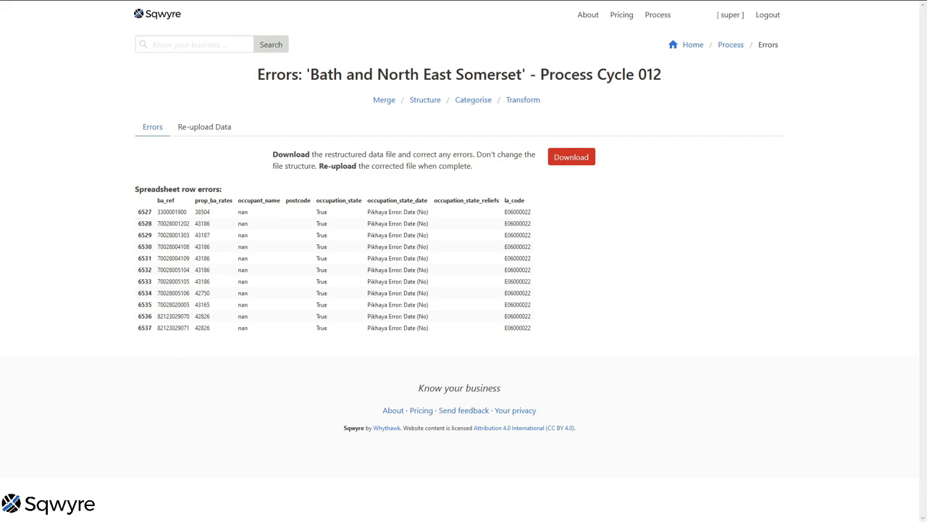
drag(418, 212, 424, 258)
click(425, 258)
click(204, 127)
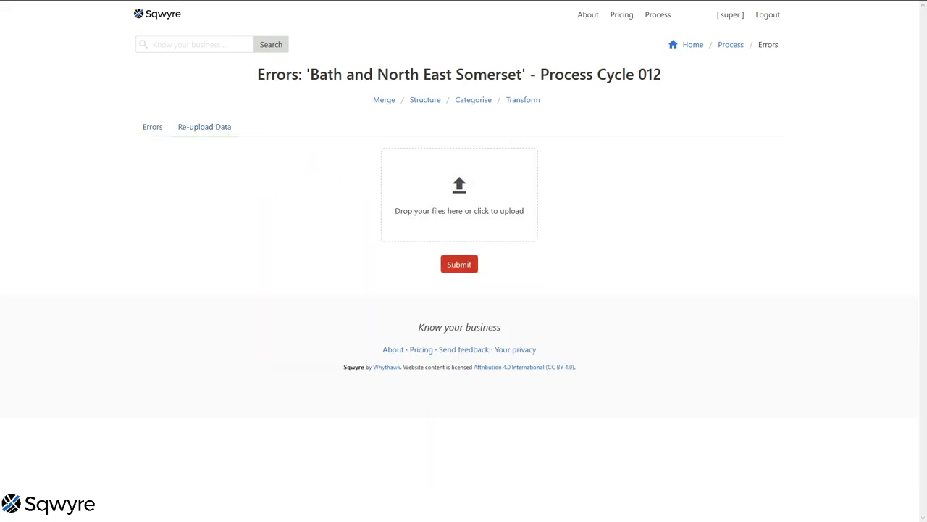
click(153, 126)
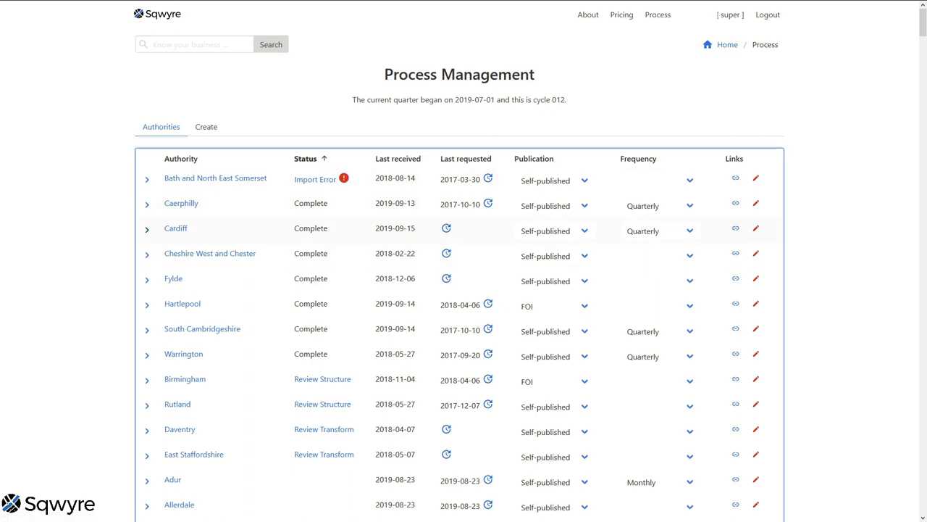
- Open the Merge stage for Cardiff and examine the four source files and the Valuation Office Ref merge column of each
click(147, 229)
click(263, 264)
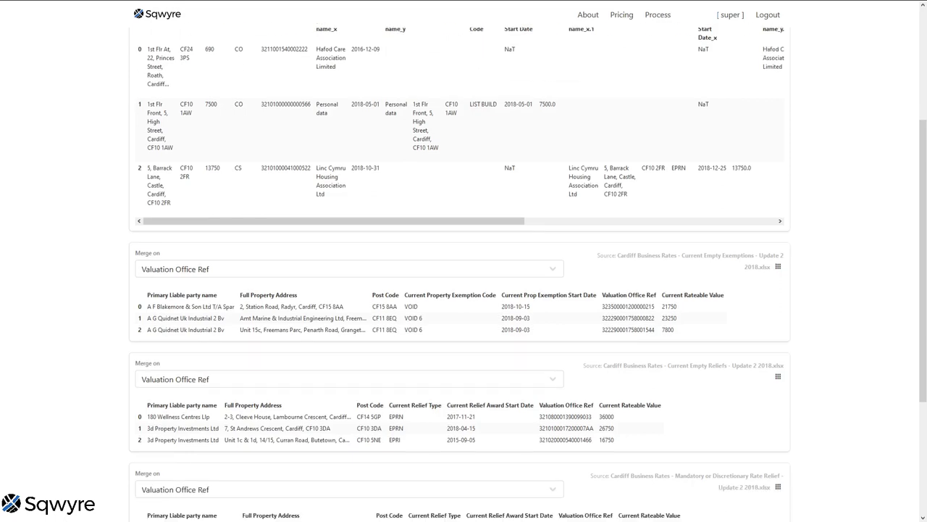
scroll(463, 261, up, 5)
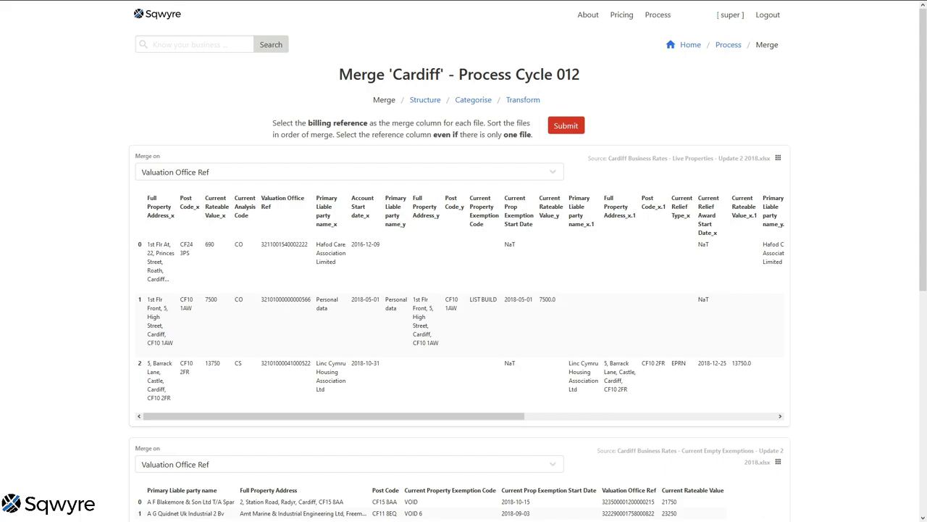
scroll(464, 289, down, 3)
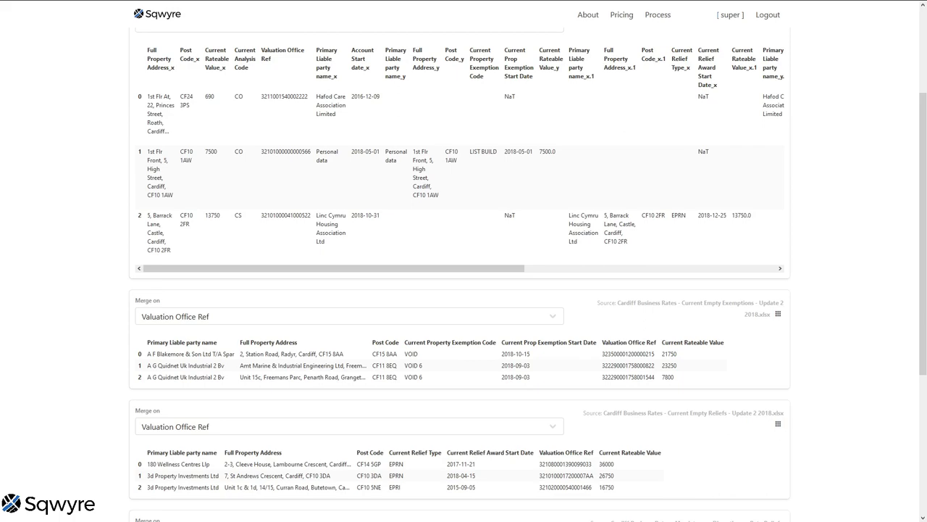
scroll(463, 290, up, 3)
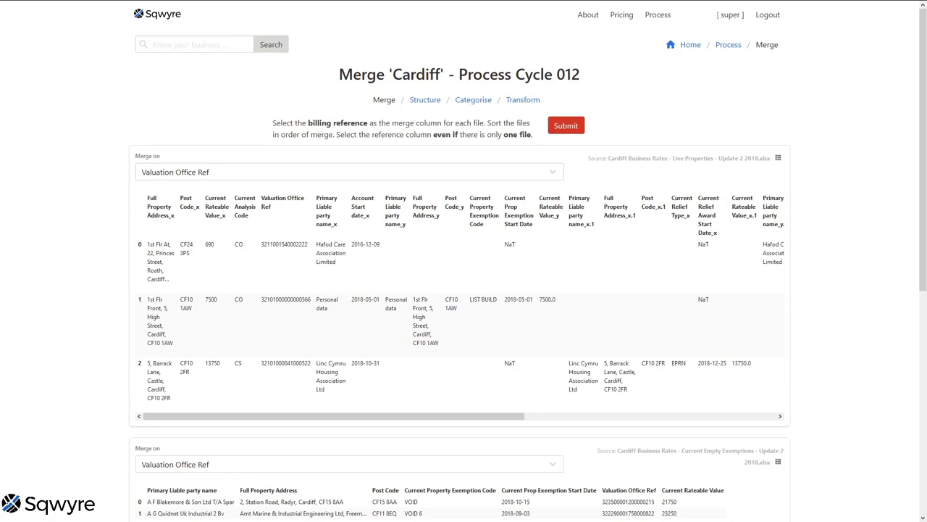
scroll(464, 290, down, 8)
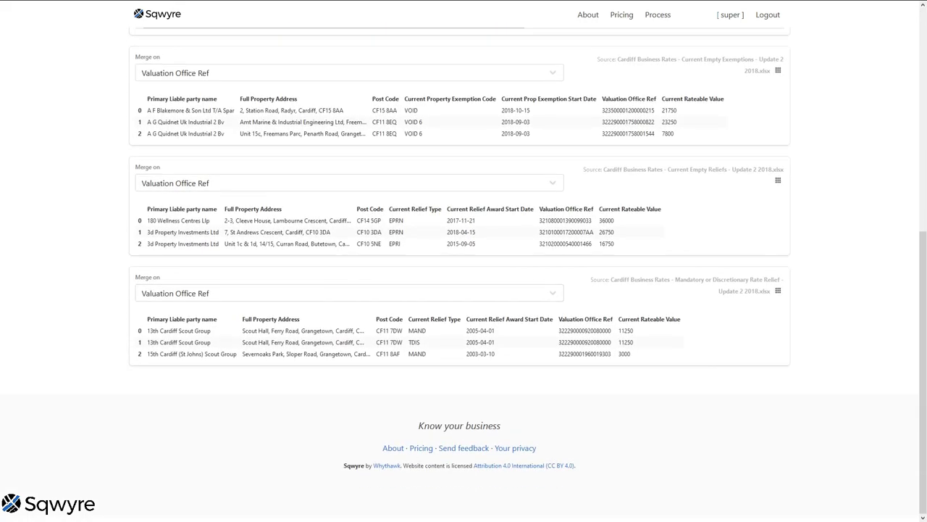
scroll(464, 290, up, 6)
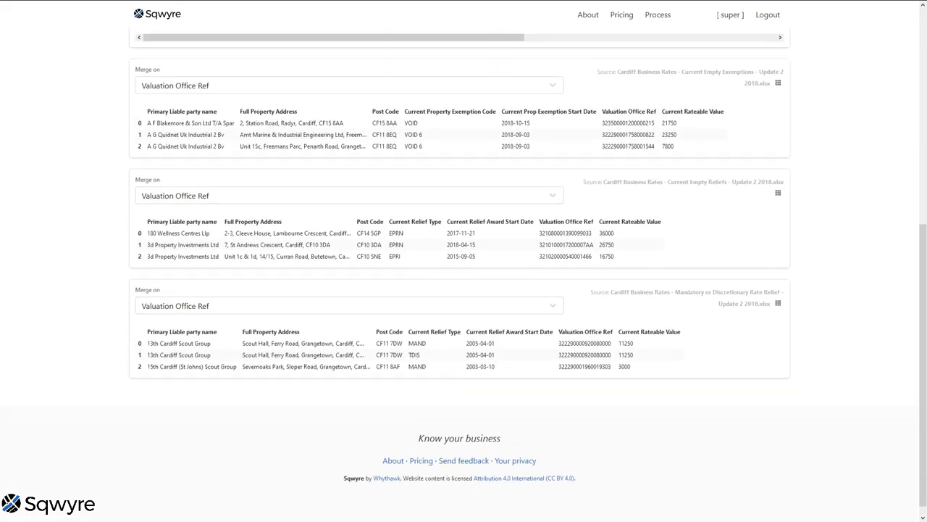
scroll(463, 289, up, 3)
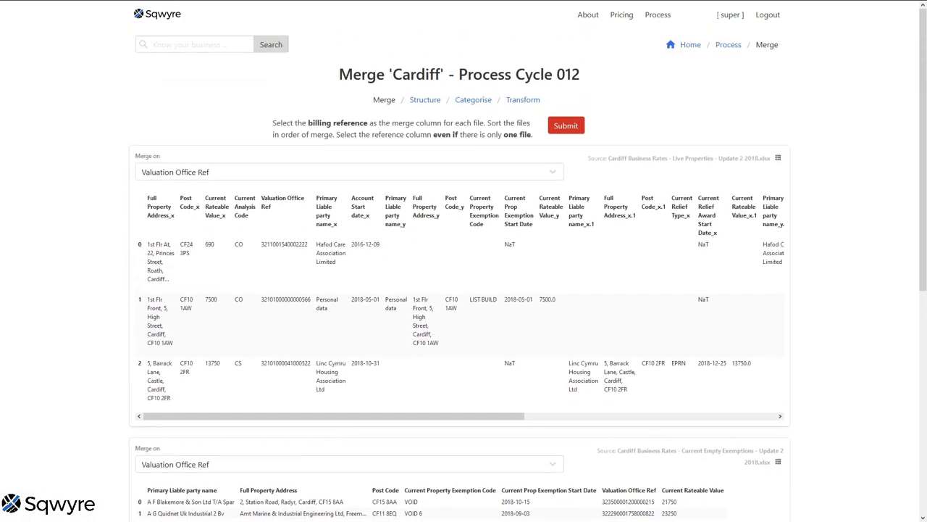
- Open Cardiff's Structure stage and compare the Actual Rates Paid method with the columns of the merged data table
click(424, 100)
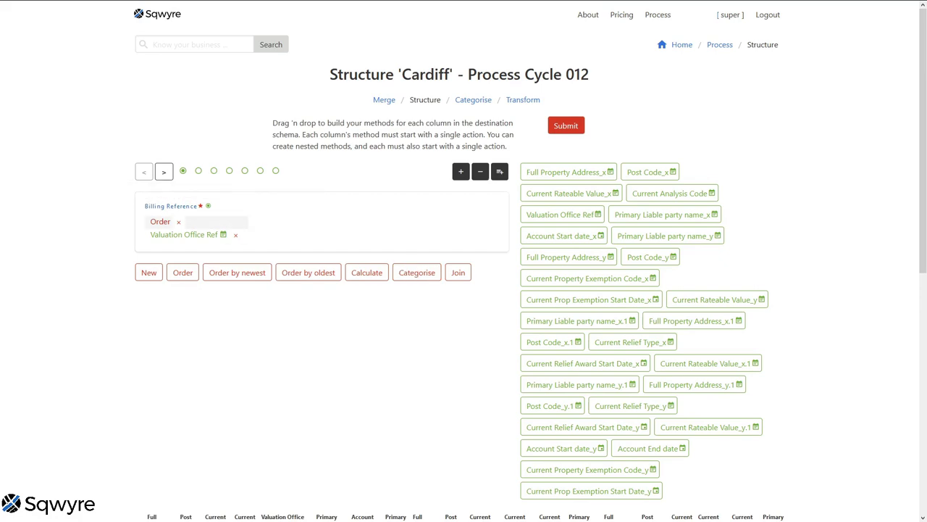
click(164, 170)
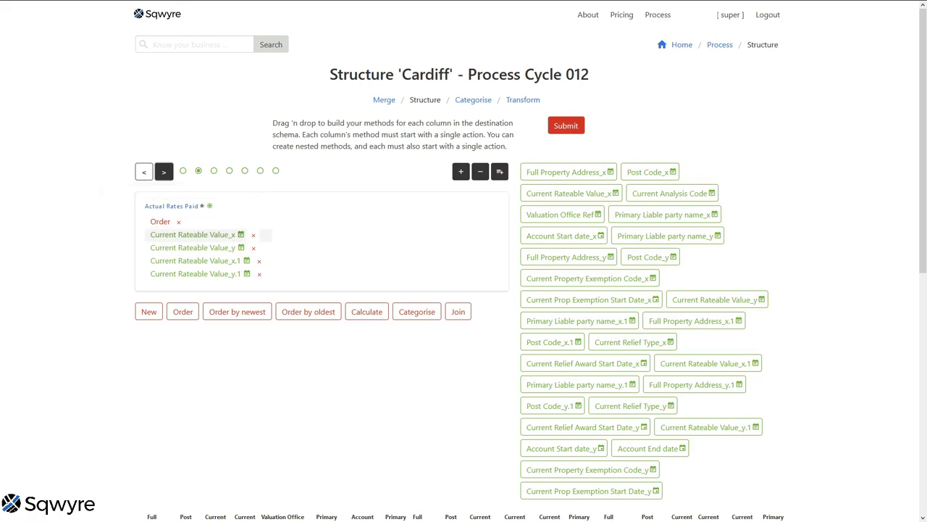
scroll(464, 290, down, 6)
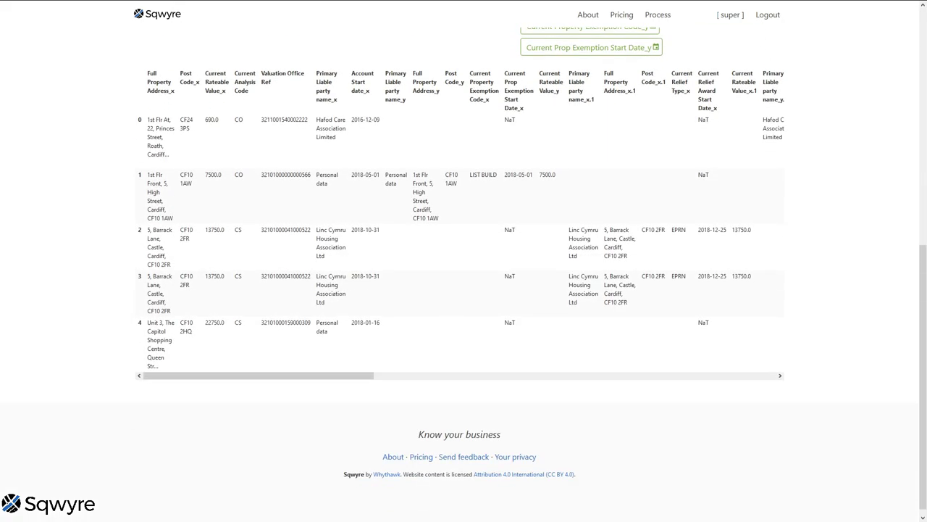
scroll(460, 217, right, 10)
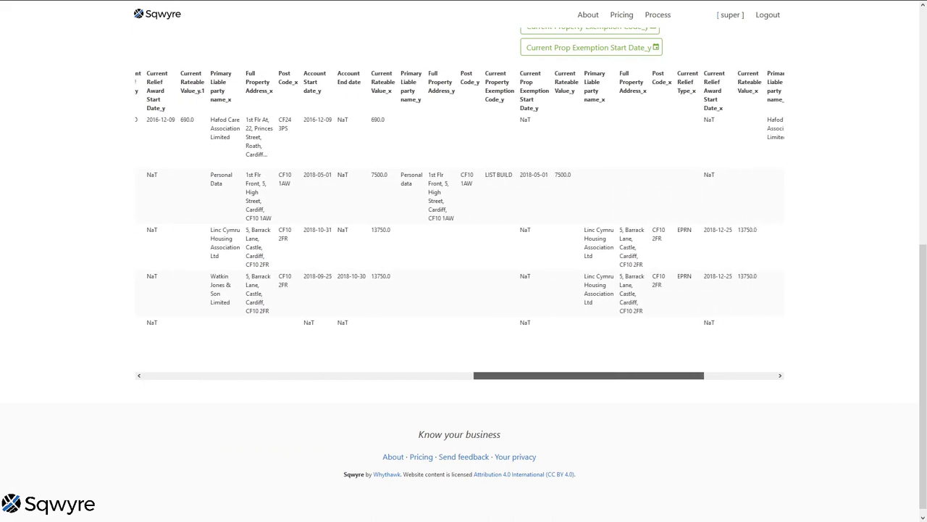
scroll(460, 218, right, 4)
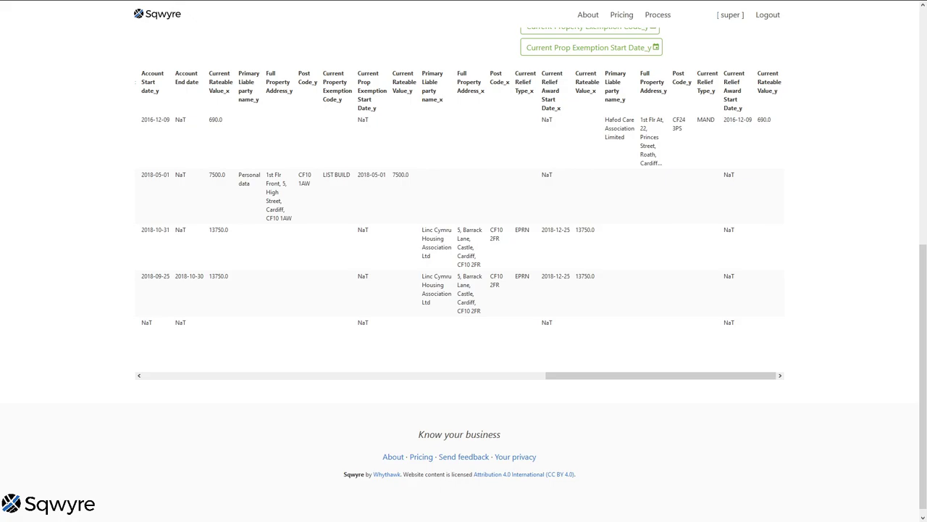
scroll(460, 217, left, 14)
scroll(460, 218, up, 10)
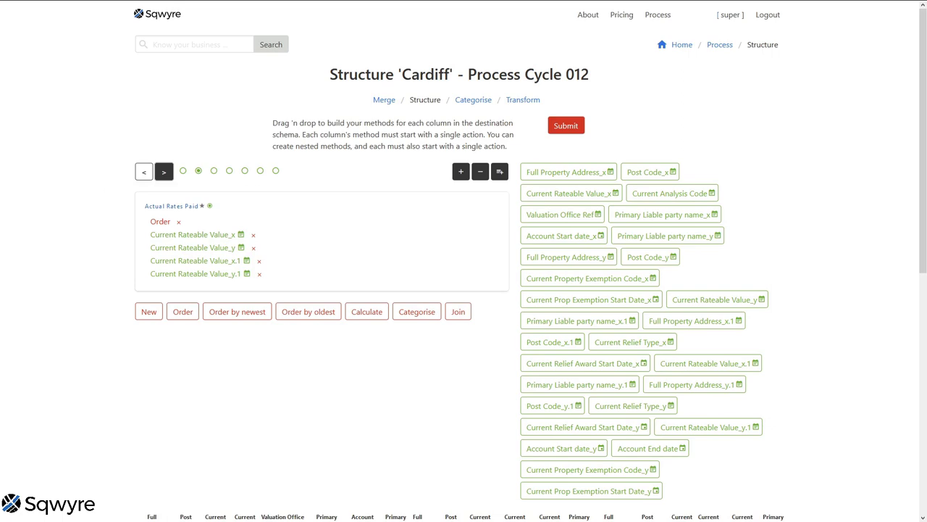
- Advance through Cardiff's destination fields past Postcode to Occupation State
click(164, 172)
click(164, 172)
key(Return)
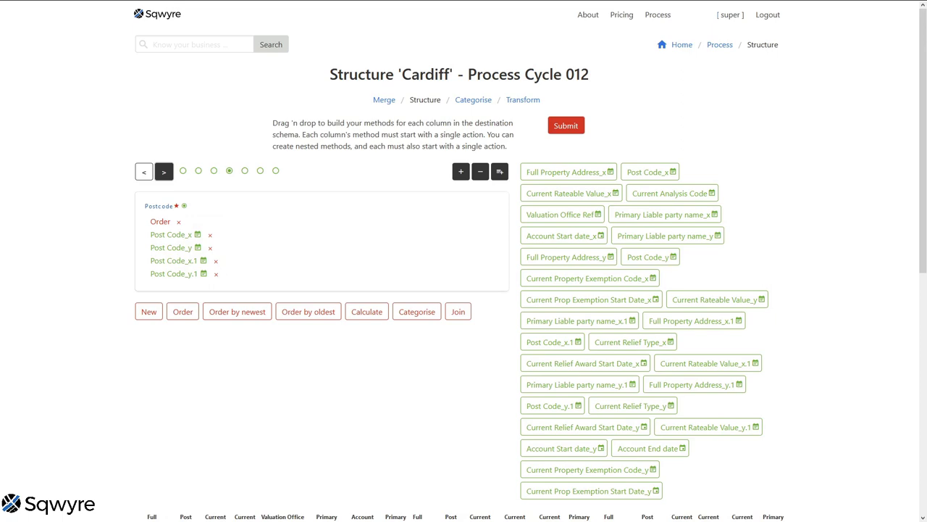
key(Return)
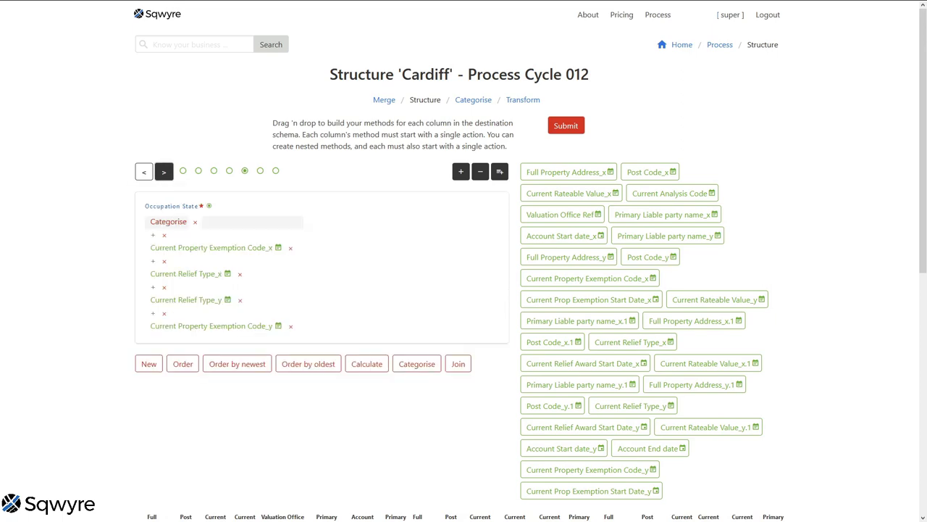
- Examine the source columns in Cardiff's Occupation State method, and those of Occupation State Date and Rates Reliefs Categories
key(Down)
key(Down)
key(Down)
key(Down)
key(Down)
key(Down)
key(Down)
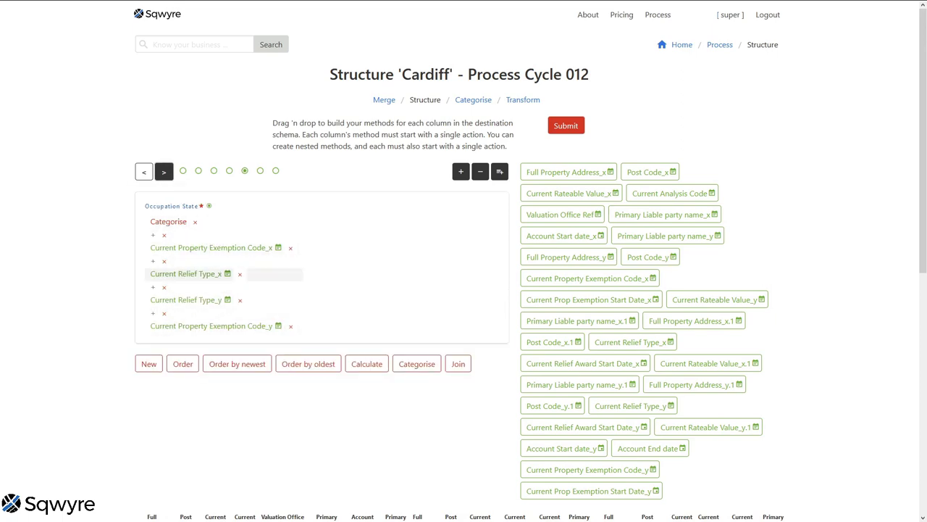
key(Down)
key(Down)
key(Down)
key(Down)
key(Down)
key(Down)
key(Down)
key(Up)
key(Up)
key(Up)
key(Up)
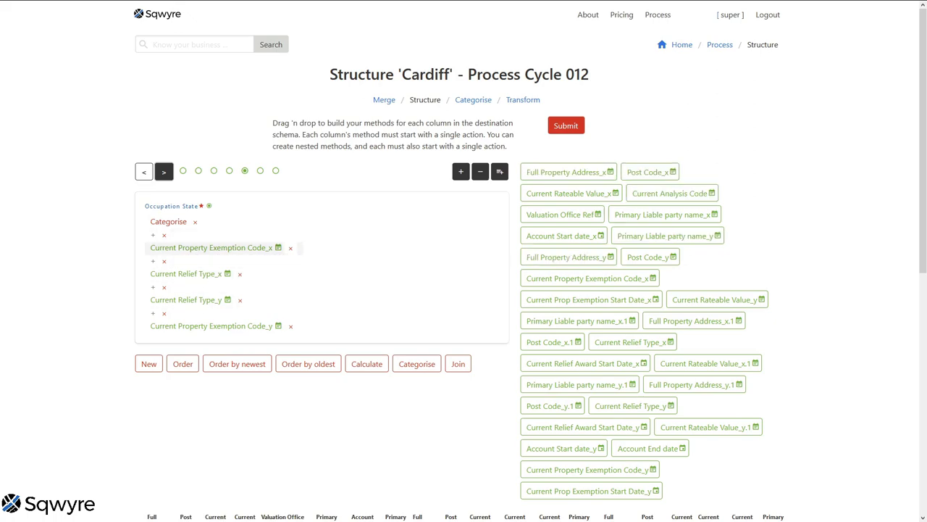
key(Down)
key(Down)
key(Down)
key(Up)
key(Up)
key(Up)
key(Up)
key(Down)
key(Down)
key(Down)
key(Down)
key(Down)
key(Down)
key(Down)
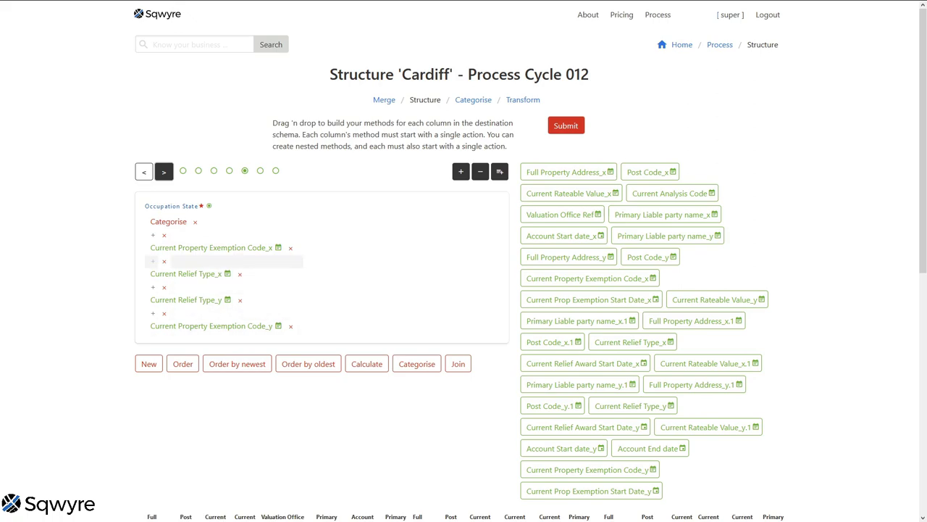
click(163, 171)
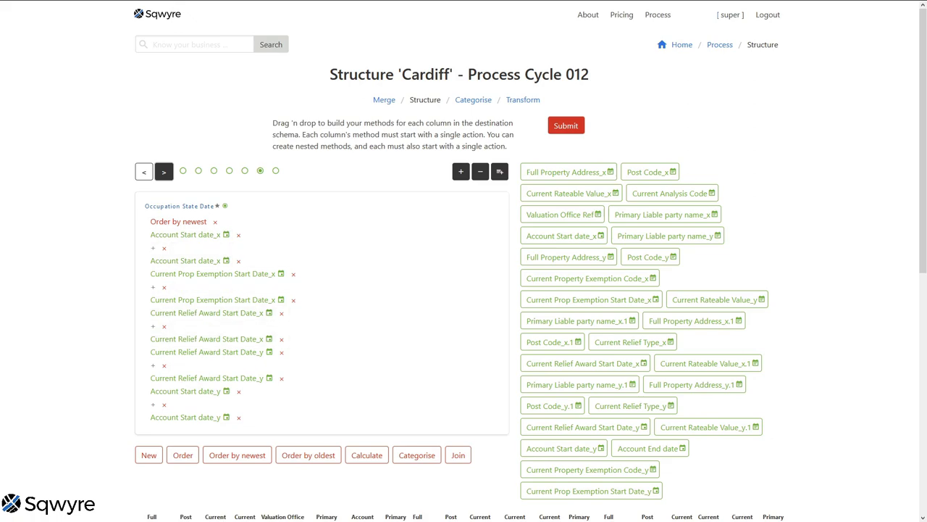
click(163, 171)
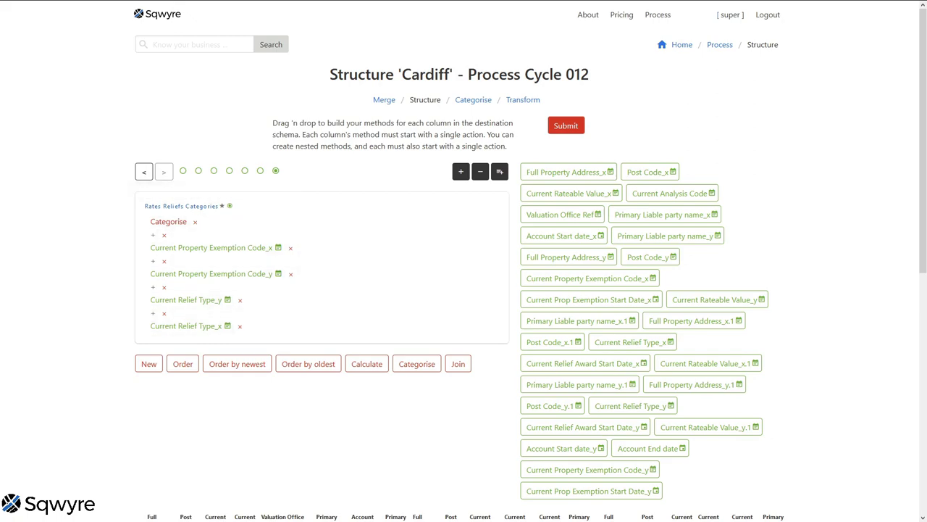
- Open Cardiff's Categorise stage and review the terms assigned to Occupation State and Rates Reliefs Categories
click(473, 99)
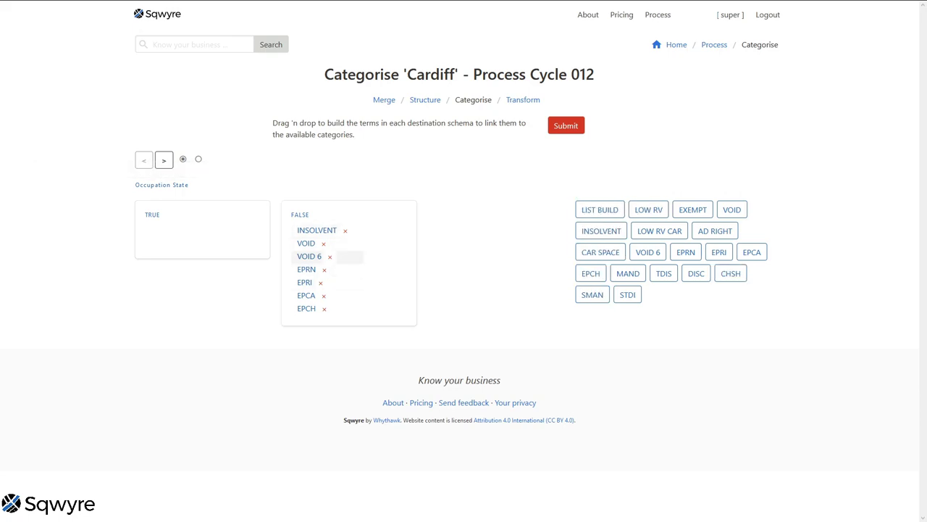
click(164, 159)
scroll(457, 304, down, 4)
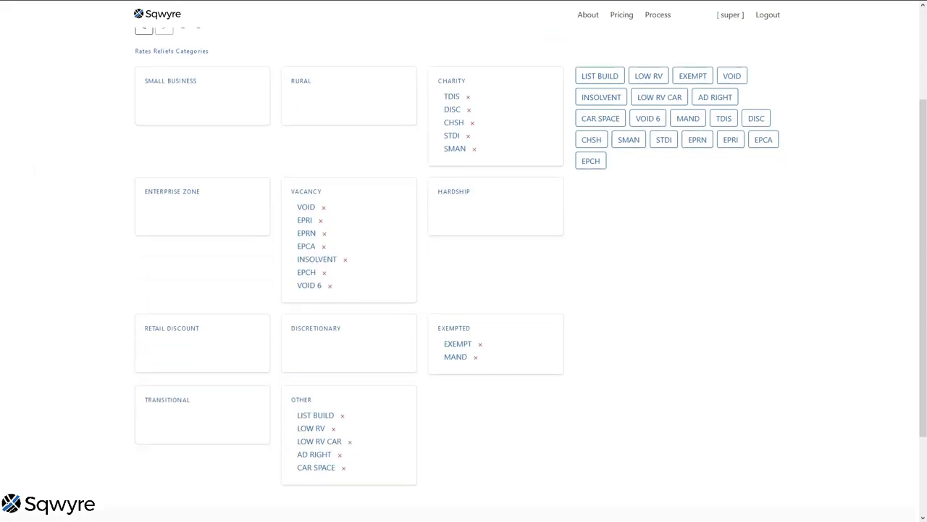
scroll(456, 305, up, 2)
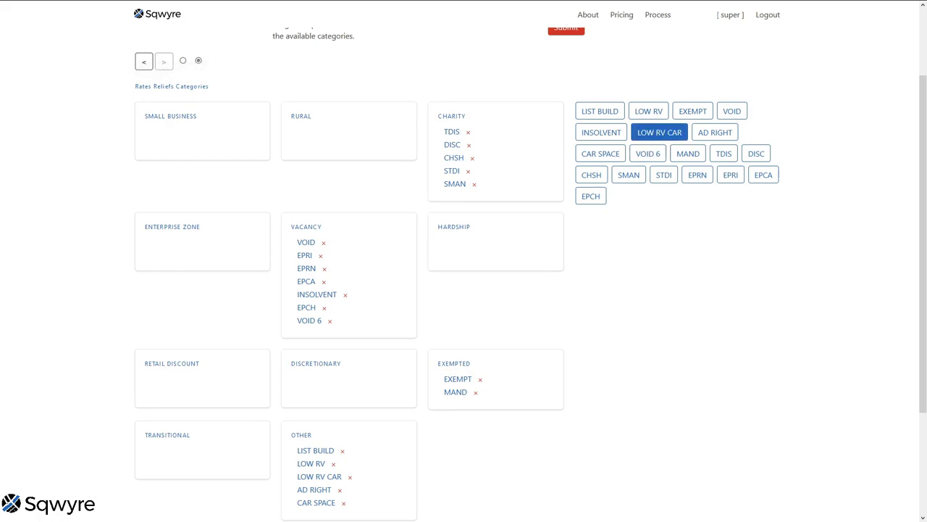
scroll(601, 217, down, 2)
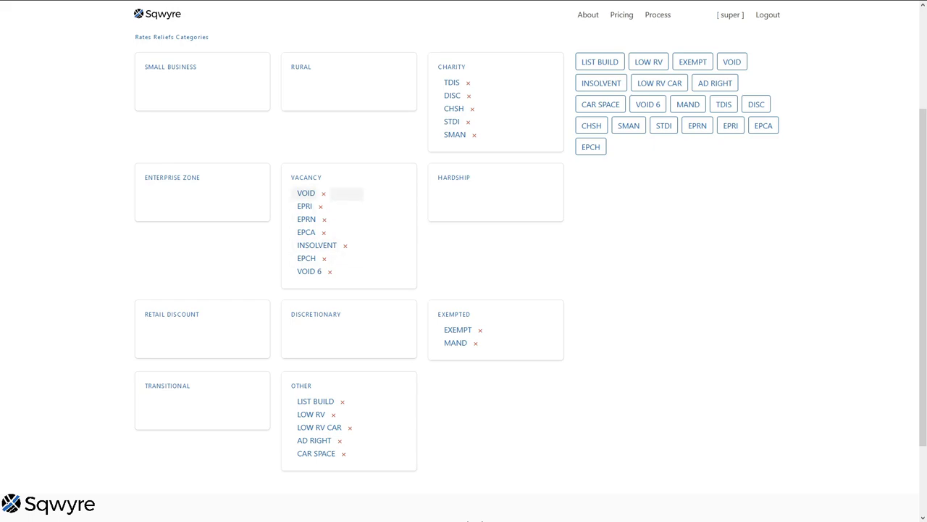
scroll(312, 232, down, 1)
scroll(319, 289, down, 1)
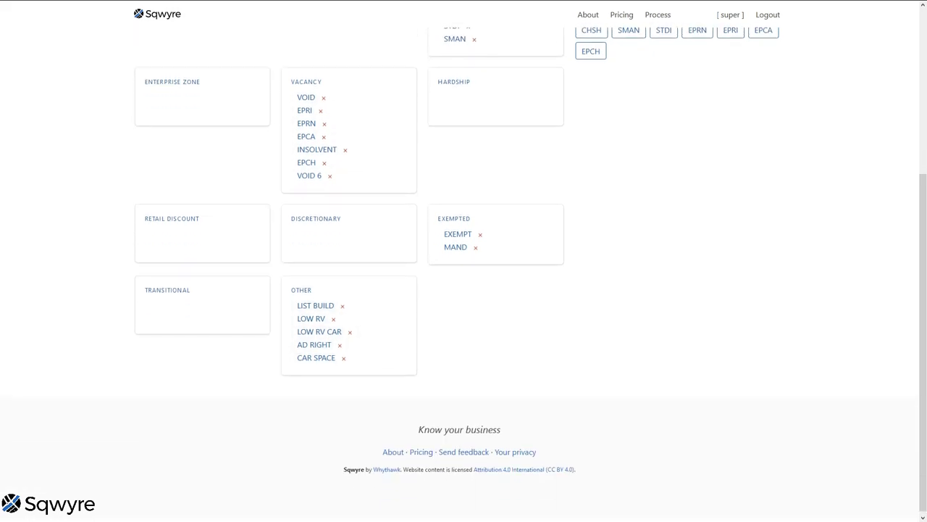
scroll(464, 261, up, 6)
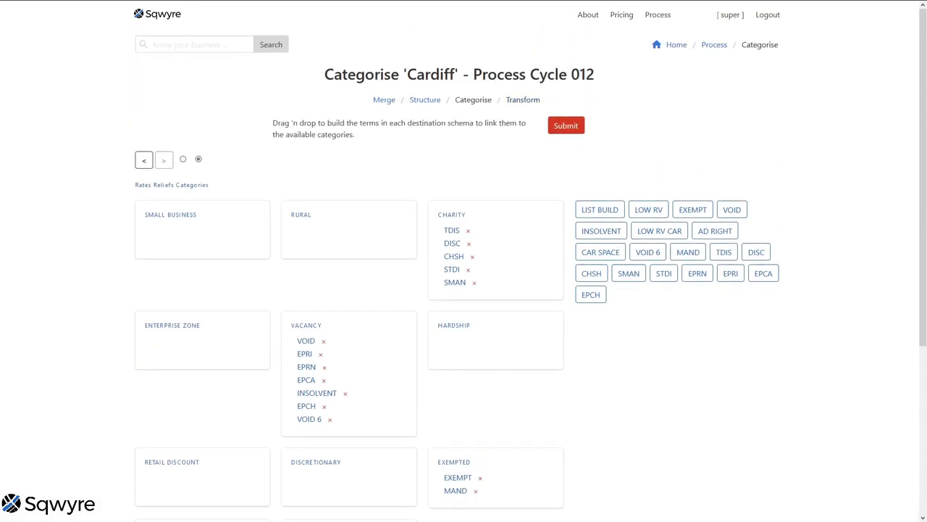
- Open Cardiff's Transform stage and check the end date of the last update
click(522, 99)
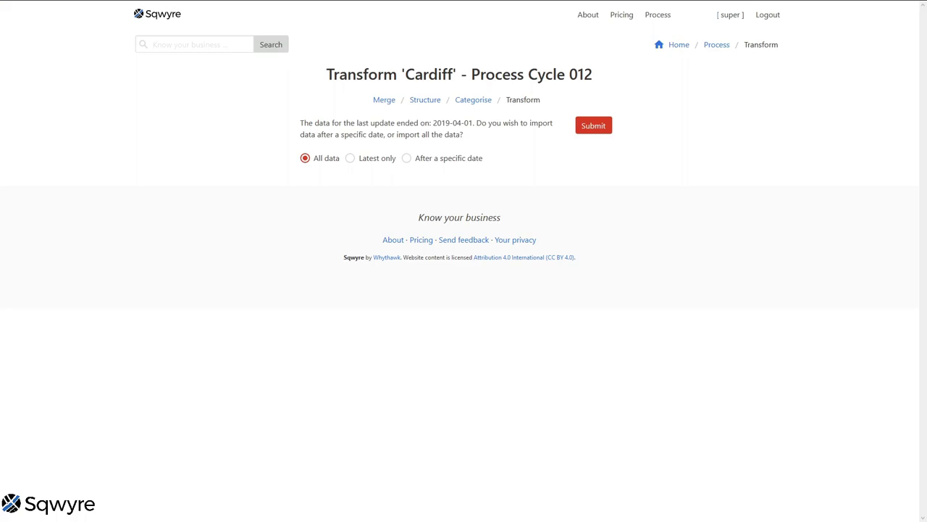
drag(474, 123, 433, 123)
click(433, 124)
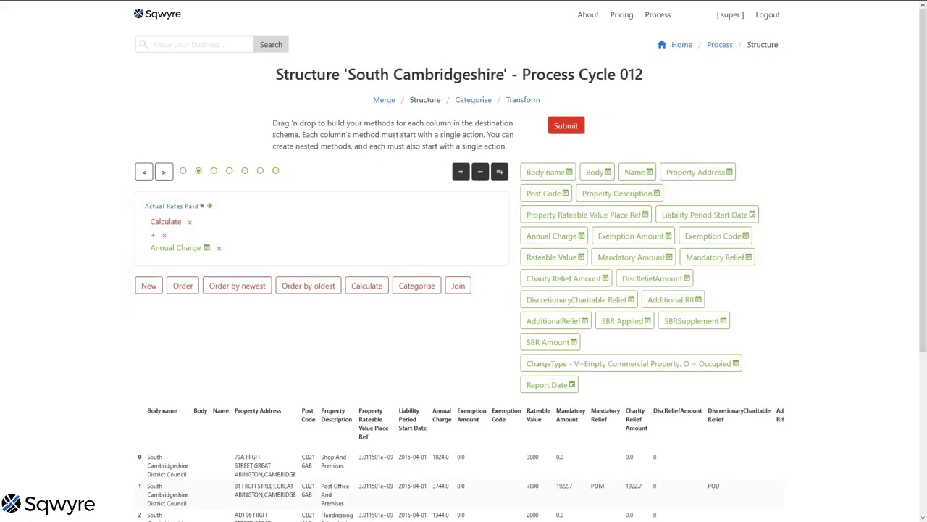
- Add a minus operator and a nested method after Annual Charge in South Cambridgeshire's Actual Rates Paid method
scroll(148, 237, down, 1)
scroll(148, 236, down, 3)
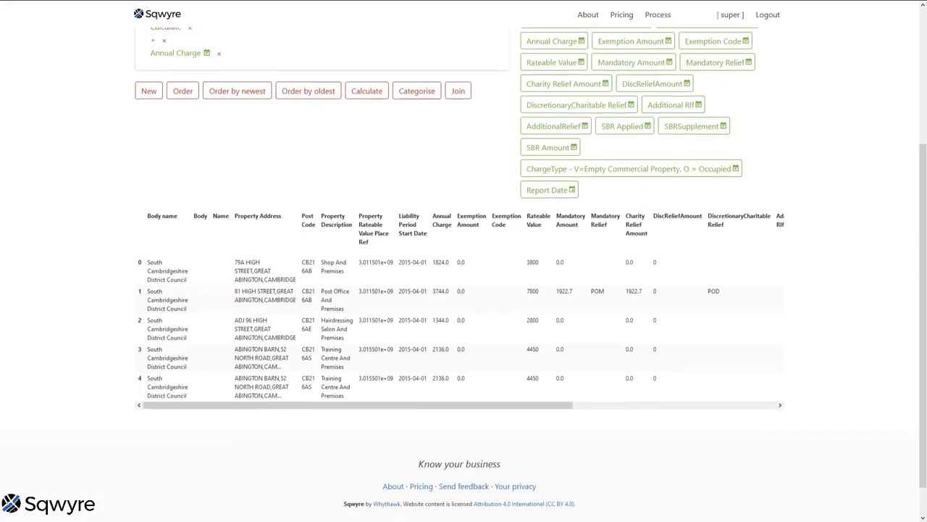
scroll(463, 289, up, 4)
scroll(463, 290, down, 4)
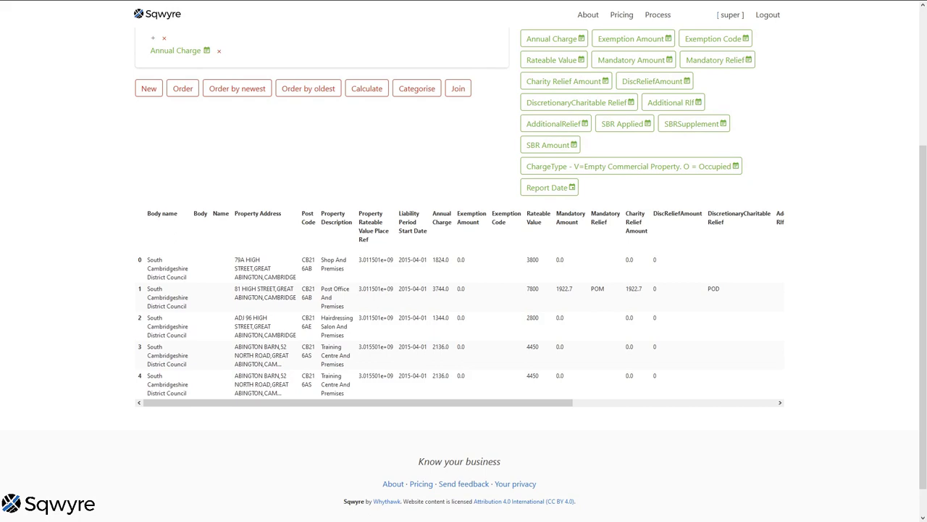
mouse_move(358, 402)
mouse_down()
mouse_move(549, 402)
mouse_move(358, 402)
mouse_up()
scroll(463, 290, up, 3)
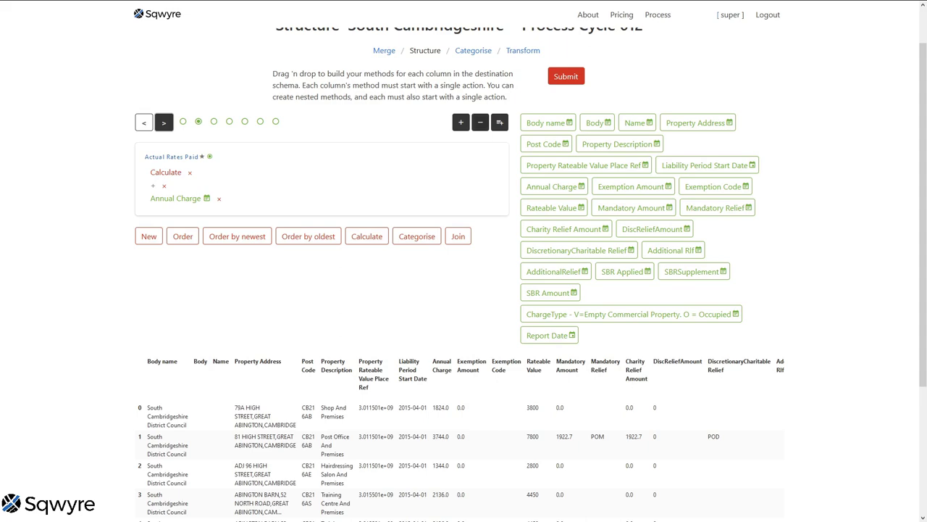
click(479, 122)
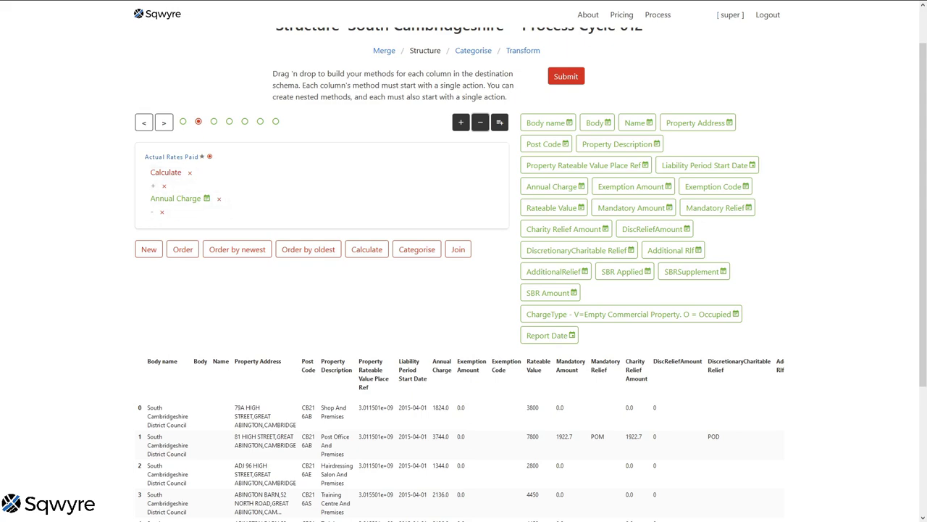
click(499, 122)
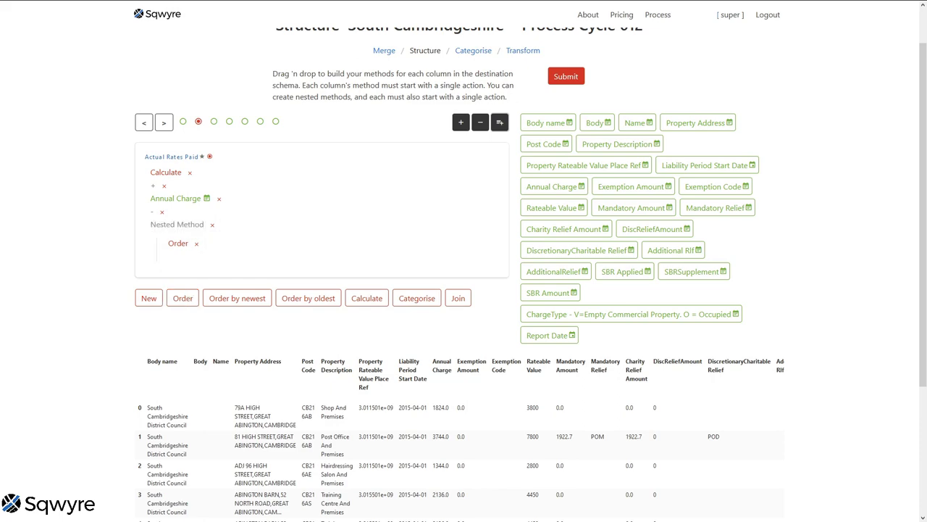
- Replace the nested method's Order action with Calculate in Actual Rates Paid
scroll(464, 260, down, 2)
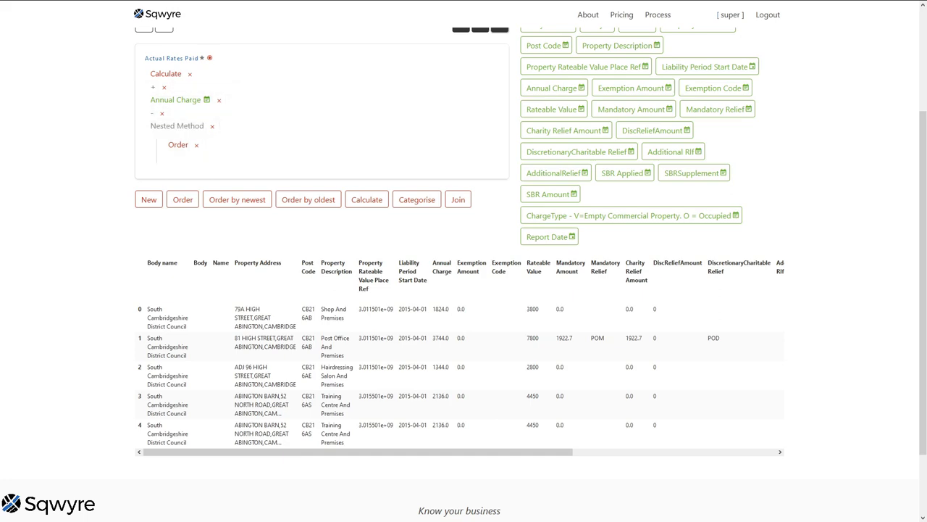
scroll(464, 275, up, 1)
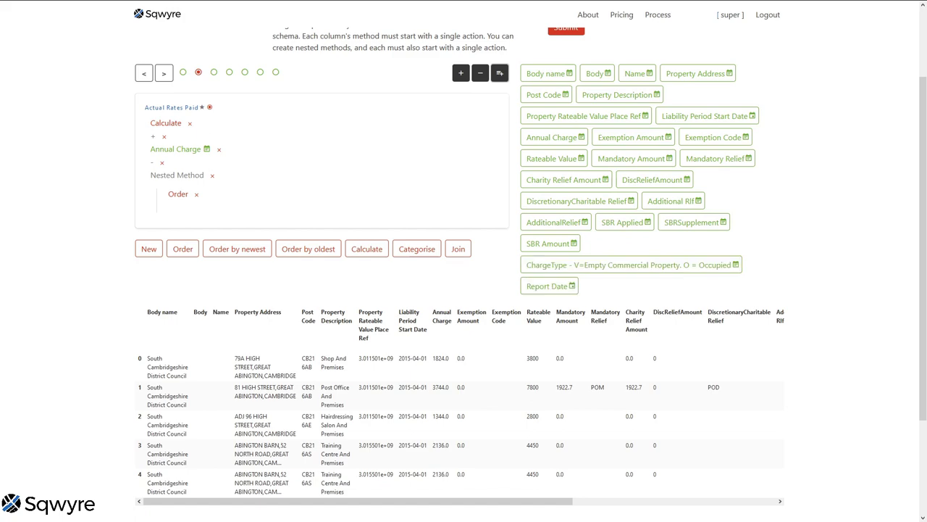
scroll(464, 275, up, 1)
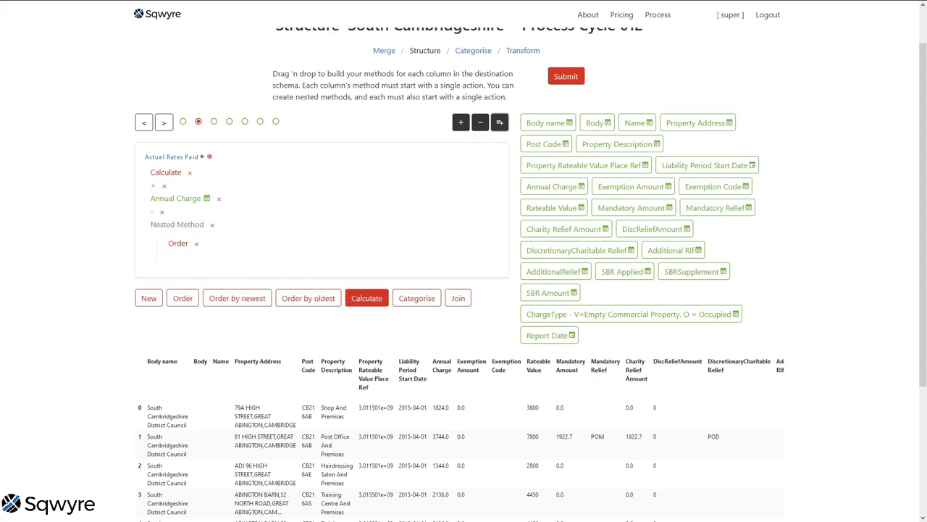
drag(366, 297, 183, 243)
click(197, 256)
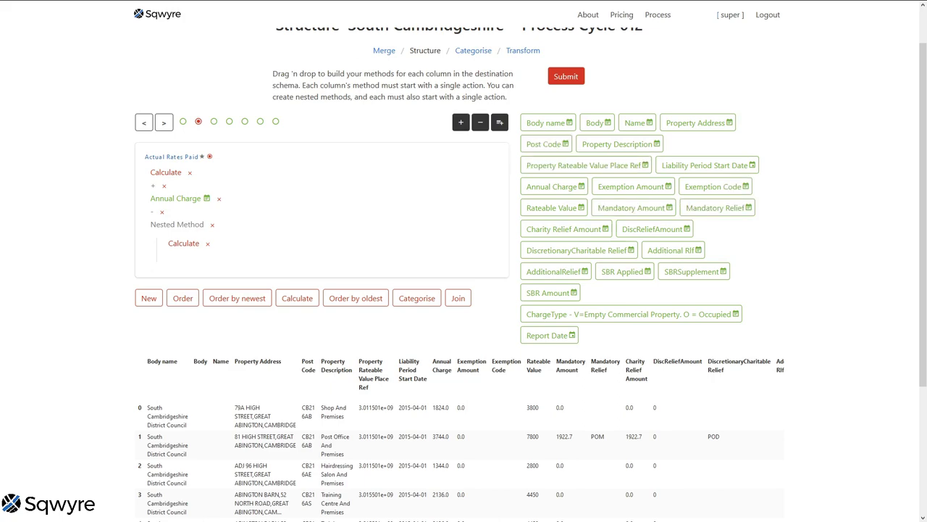
- Add plus Mandatory Amount and plus Charity Relief Amount to the nested Calculate, and recheck the method after visiting Ratepayer Name
click(461, 122)
drag(153, 272, 171, 256)
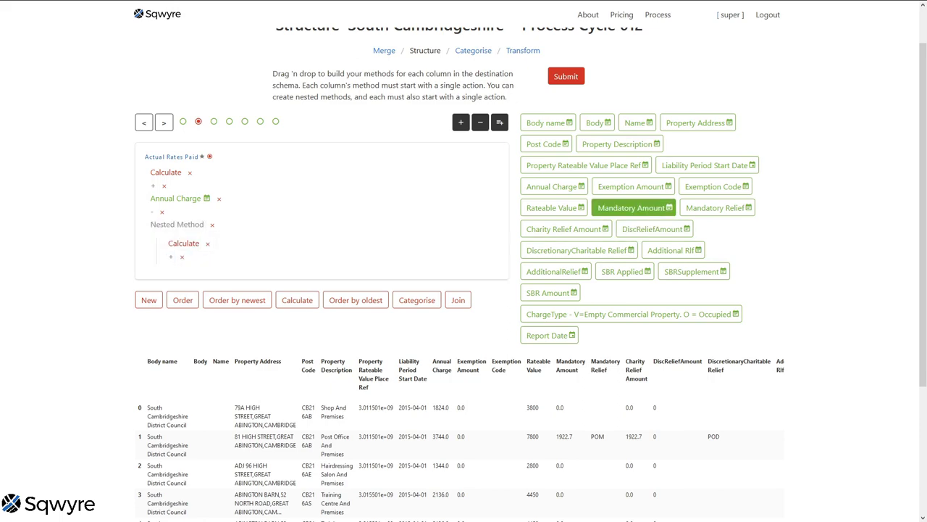
drag(634, 208, 204, 271)
click(461, 122)
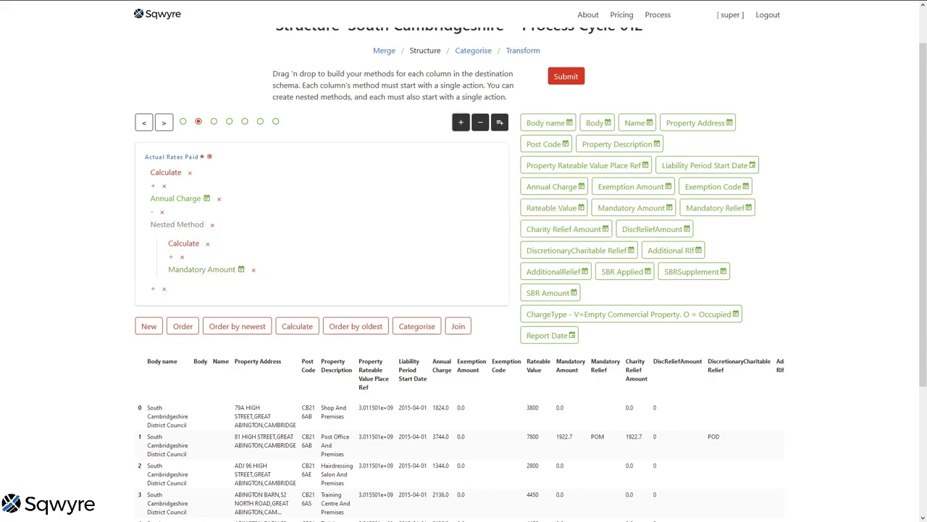
drag(153, 288, 174, 283)
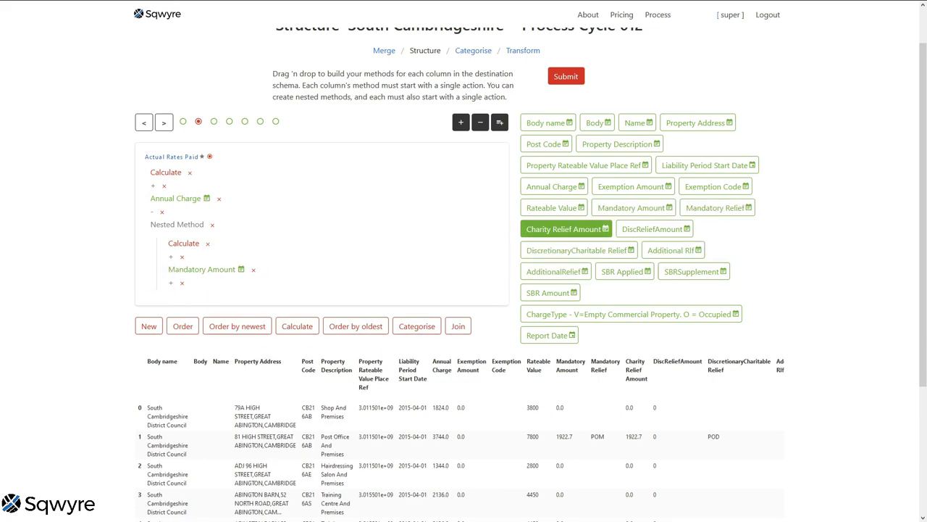
drag(565, 228, 207, 296)
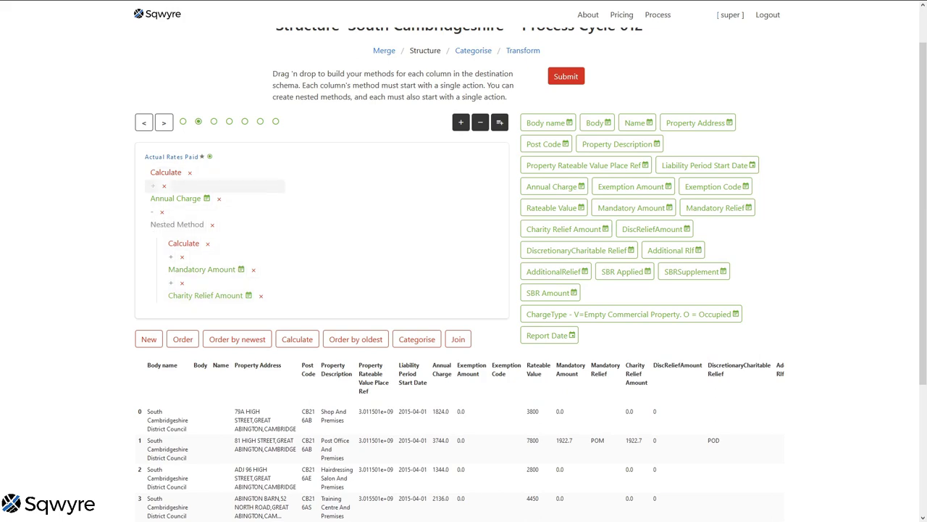
click(164, 121)
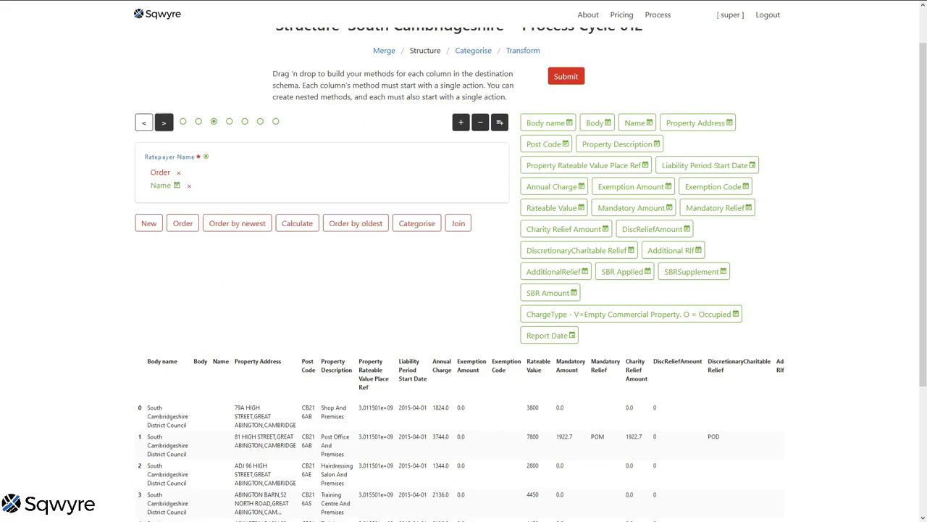
click(144, 122)
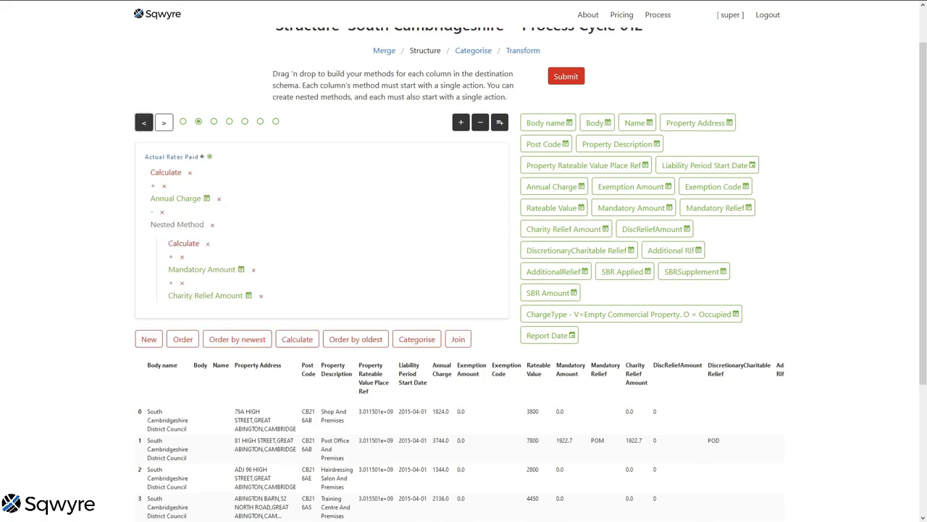